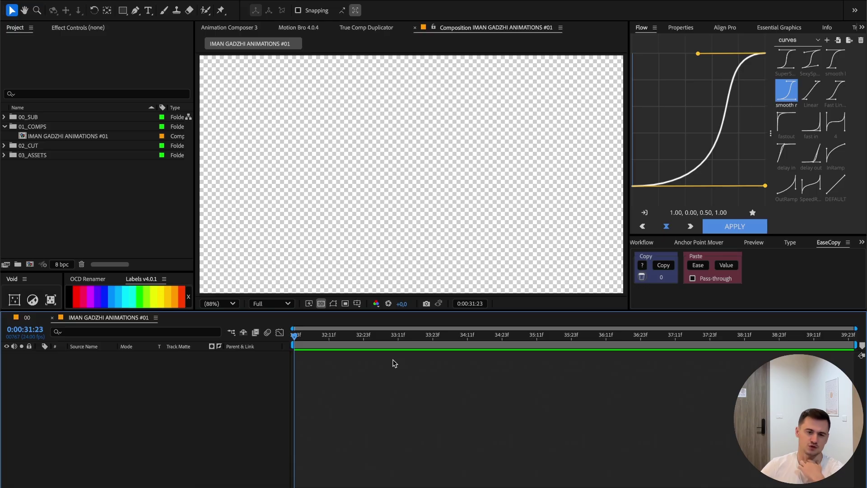
Switch to the browser and grab the Wikipedia one-dollar bill image from the image results.
click(219, 486)
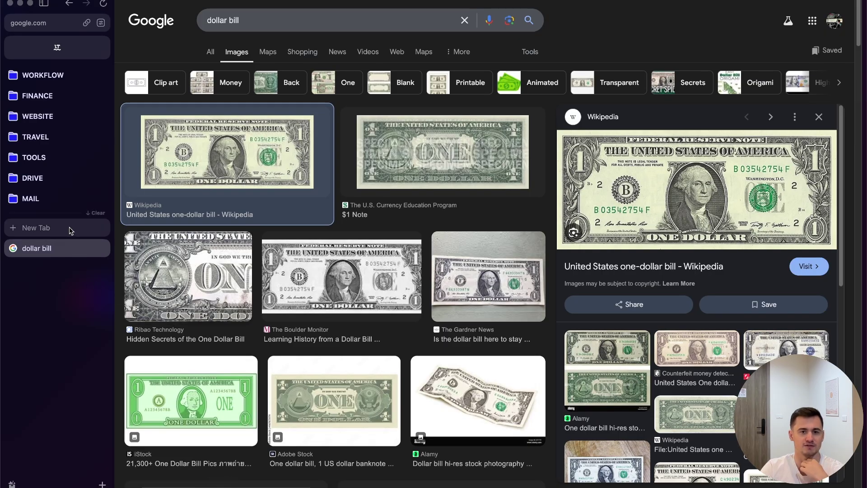
right_click(662, 177)
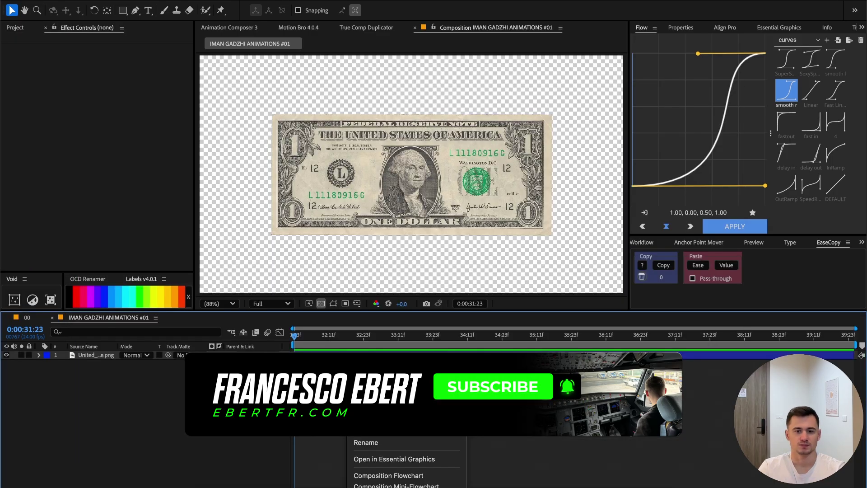
Create a black solid layer above the dollar bill image.
mouse_move(403, 387)
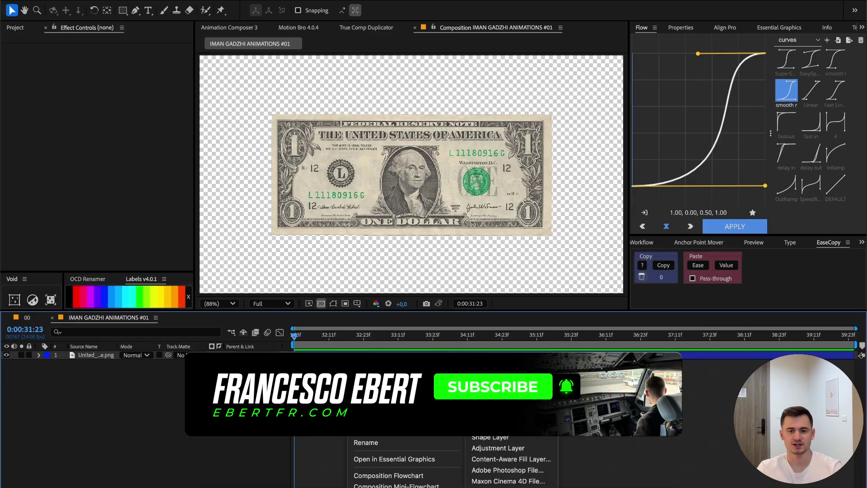
click(485, 393)
click(436, 332)
drag(651, 271, 609, 346)
click(848, 201)
click(544, 356)
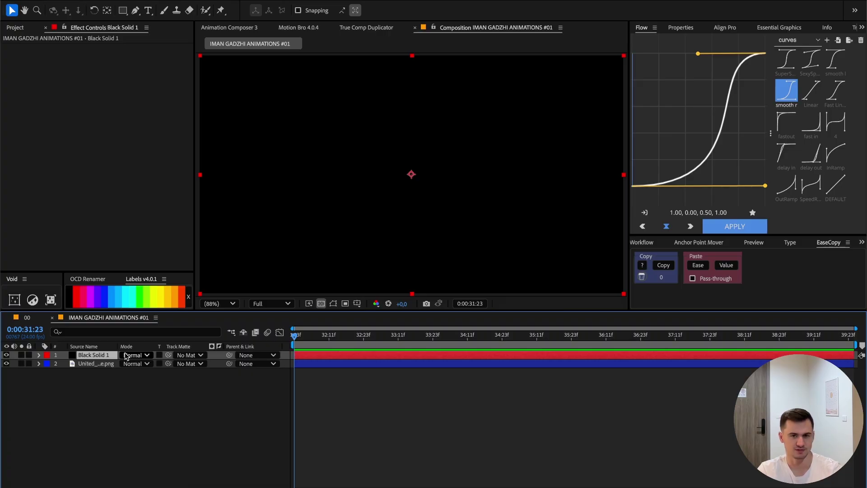
Apply Gradient Ramp to the black solid, with its start point at mid-height on the left edge and its end point on the right edge.
key(ctrl+space)
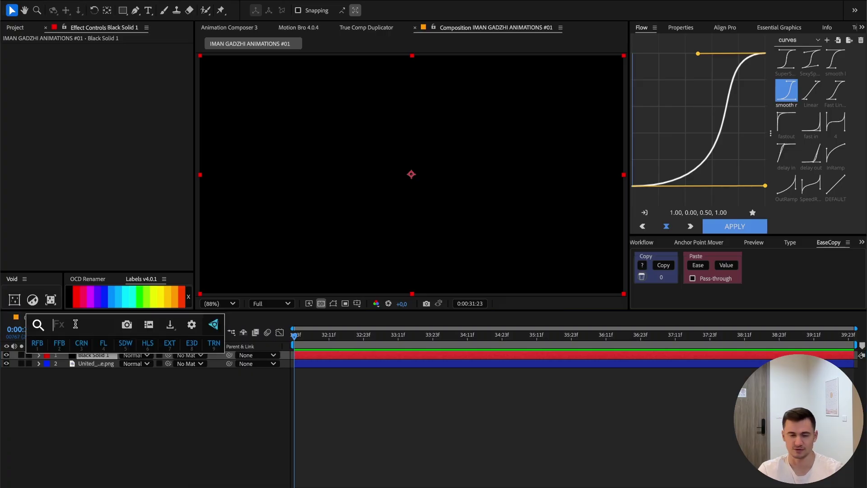
text(grad)
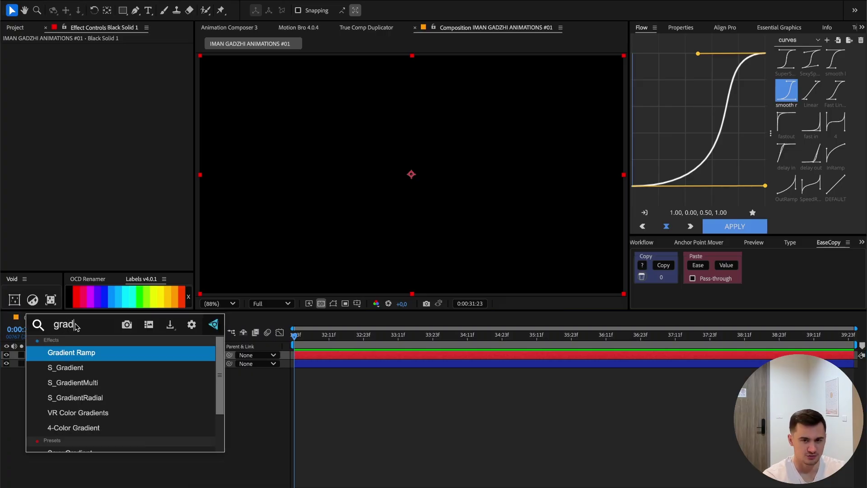
key(Return)
drag(197, 164, 204, 177)
click(110, 72)
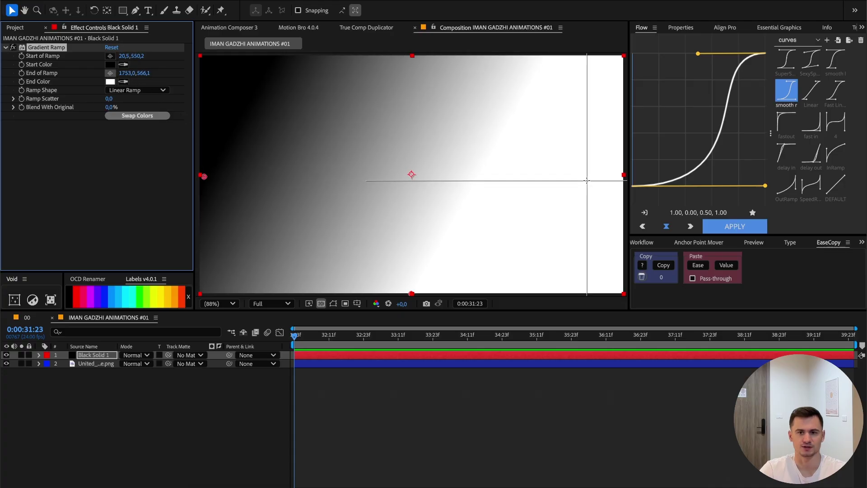
click(614, 175)
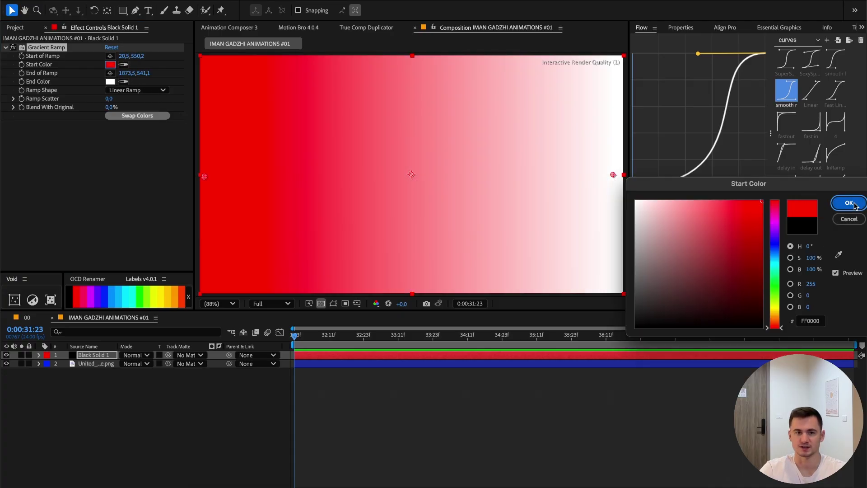
Color the ramp from red (FF0000) at its start to blue at its end, with Blend With Original at 85%.
click(846, 200)
click(110, 82)
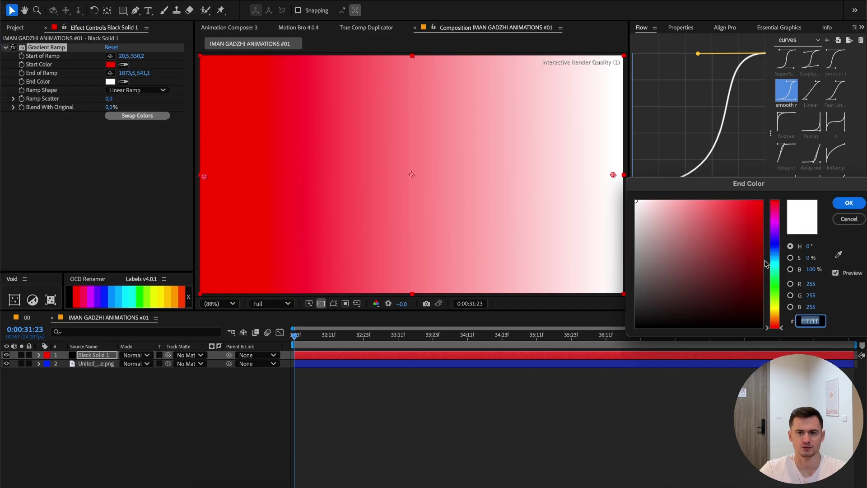
click(112, 107)
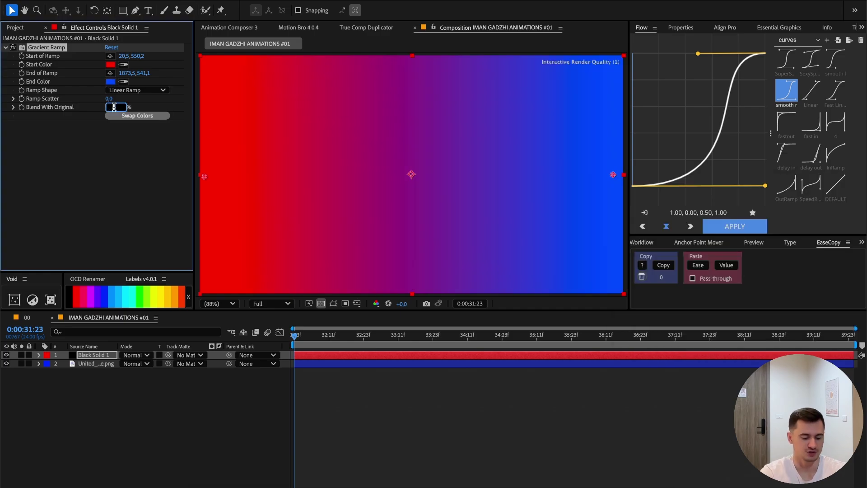
text(85)
key(Return)
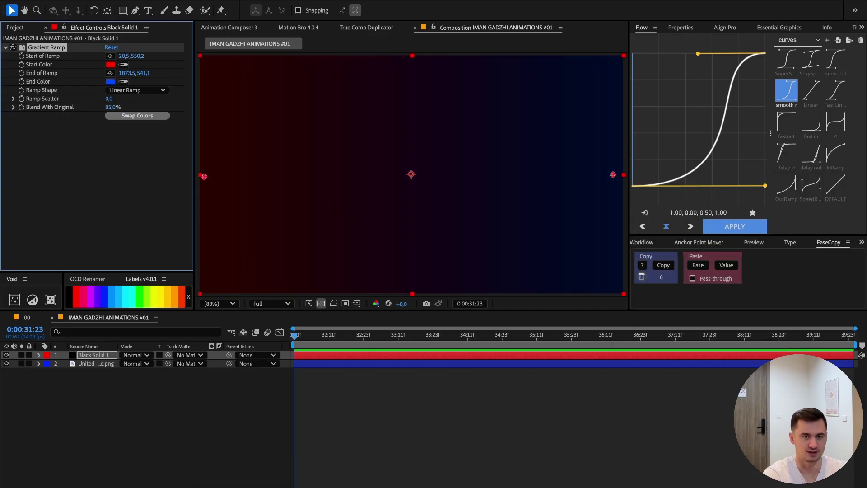
Apply the Grid effect to the gradient solid, sized by Width Slider with a width of 100.
key(ctrl+space)
text(grid)
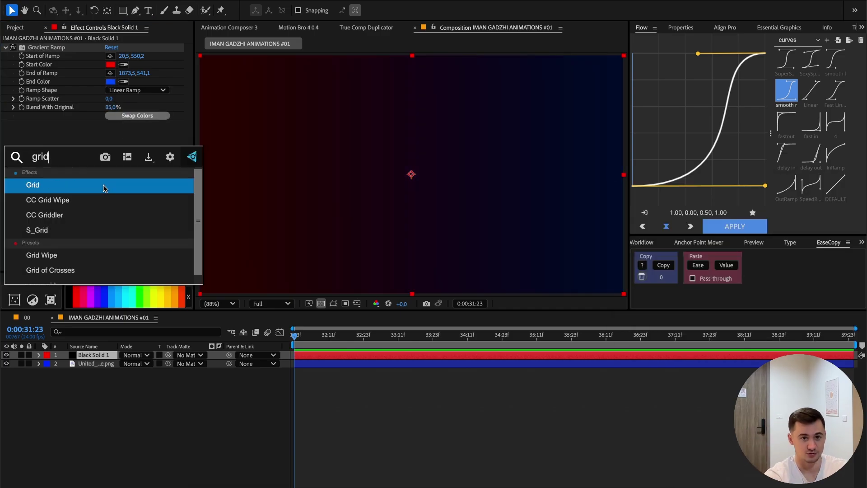
click(103, 188)
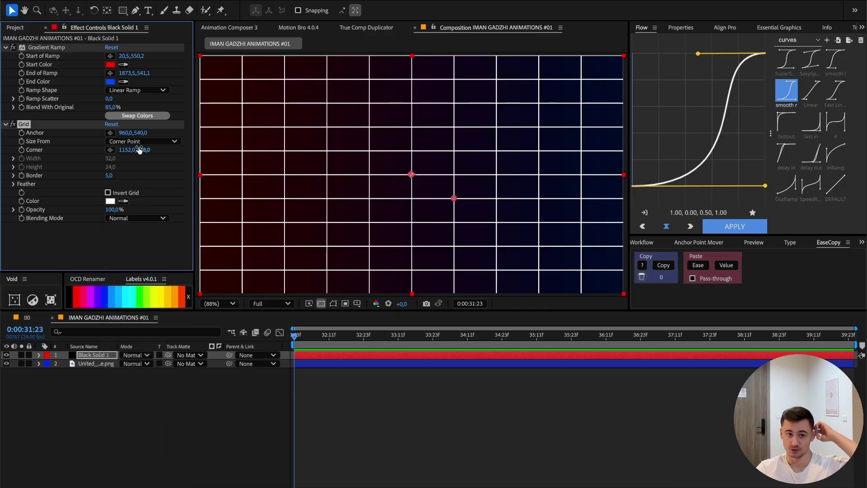
click(140, 142)
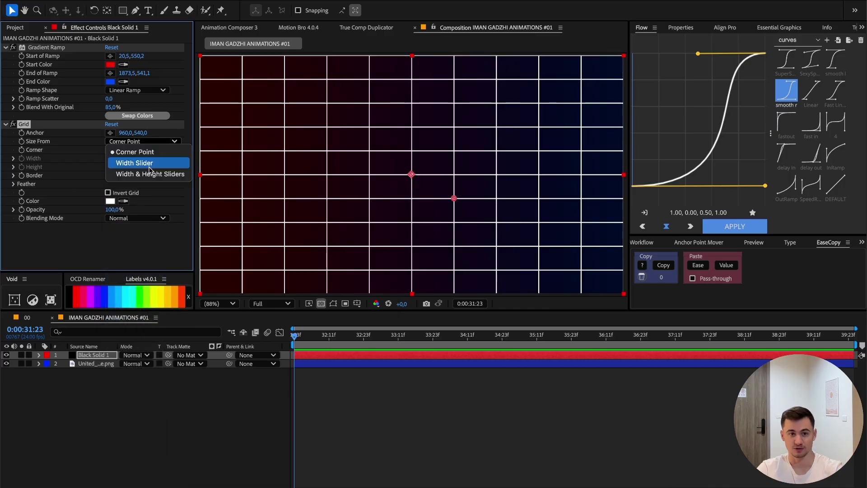
click(135, 163)
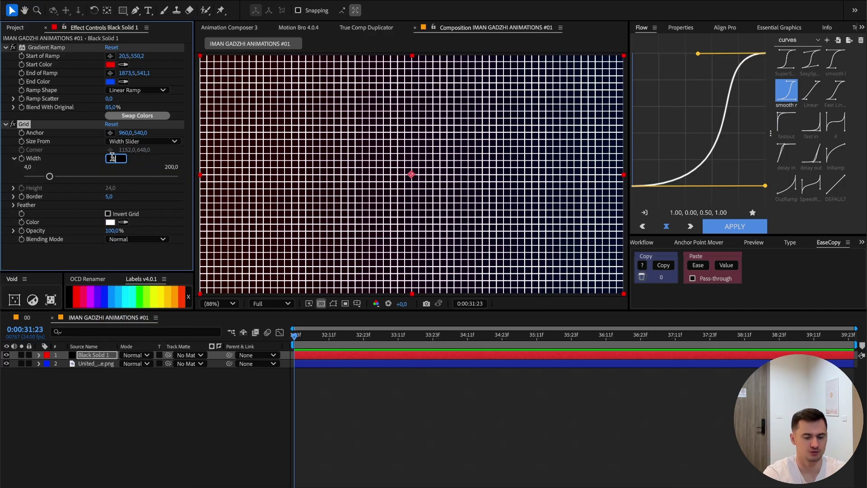
text(100)
key(Return)
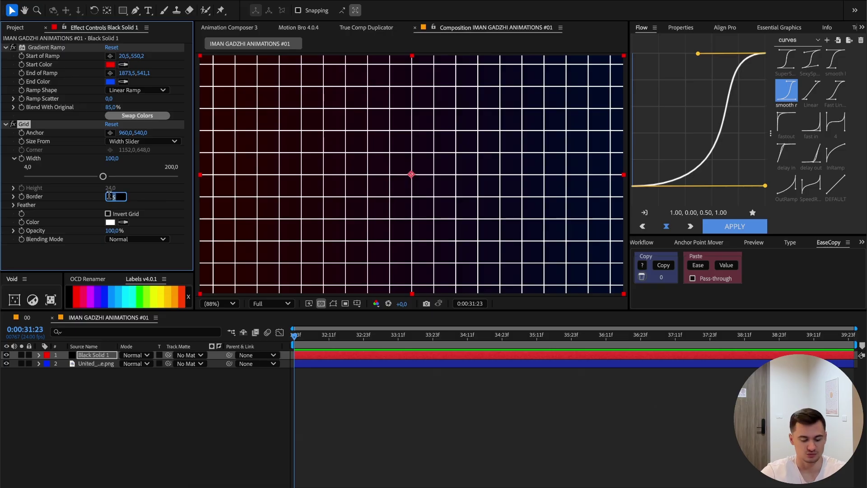
Set the grid's border to 8, color it black (000000) and lower its opacity.
click(110, 221)
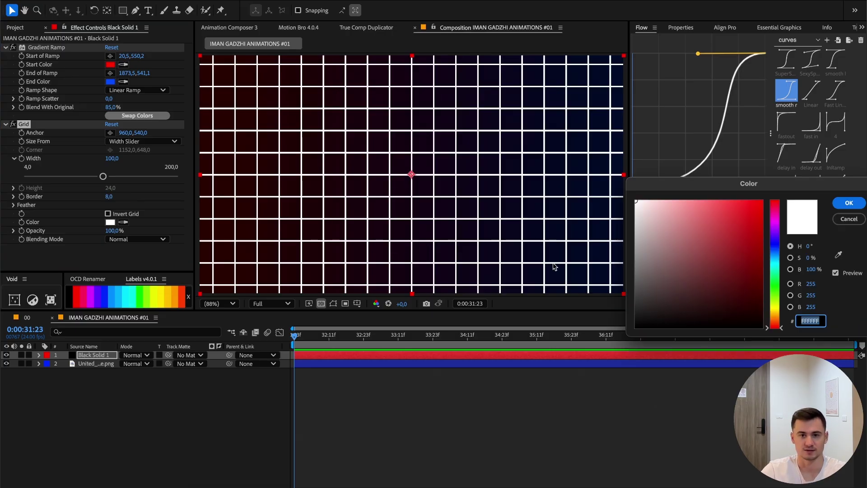
drag(673, 268, 536, 416)
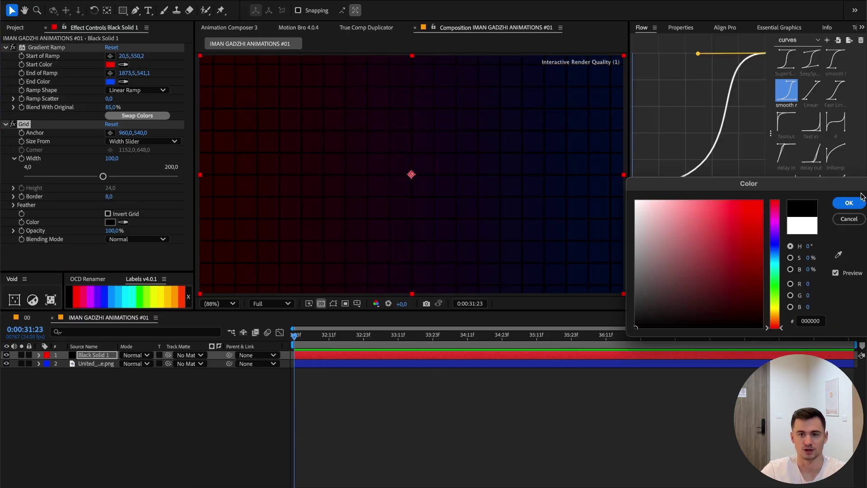
click(849, 203)
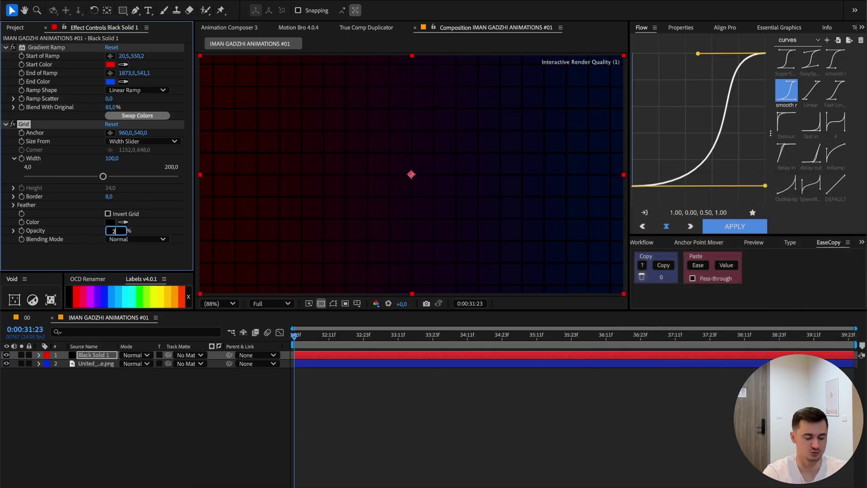
key(Return)
Place the dollar bill layer above the gradient background and create a second black 1920 x 1080 px solid on top.
click(324, 384)
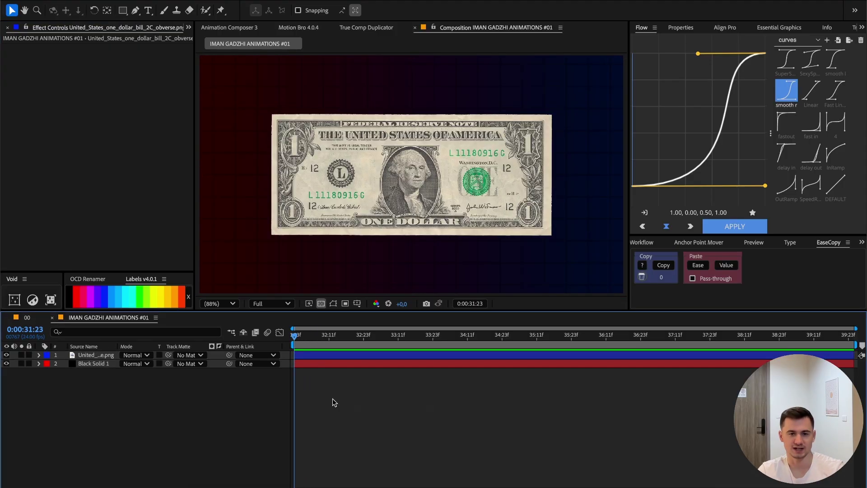
right_click(332, 398)
mouse_move(434, 365)
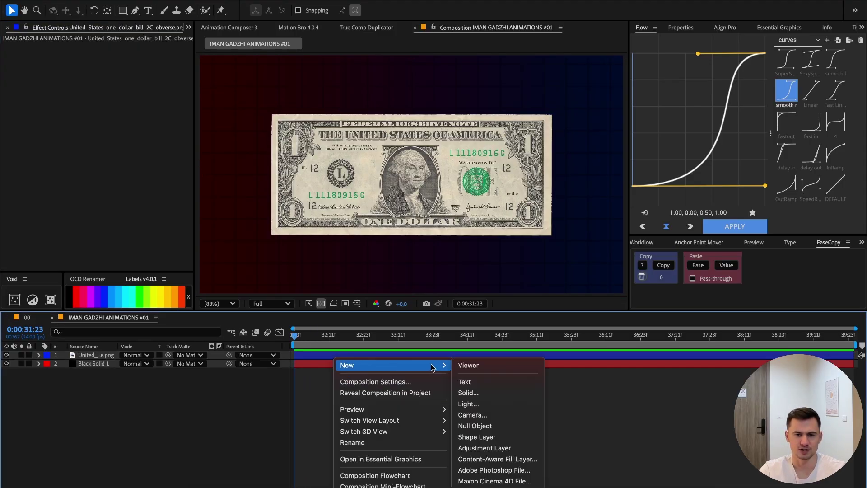
click(487, 395)
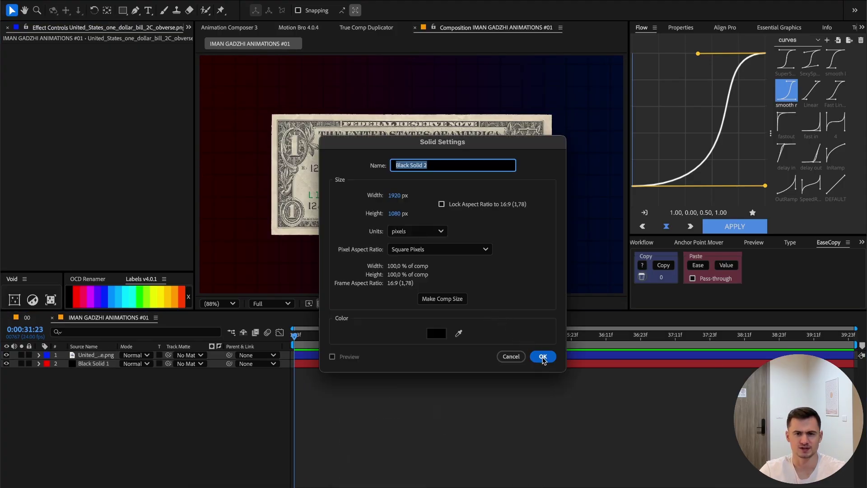
click(542, 357)
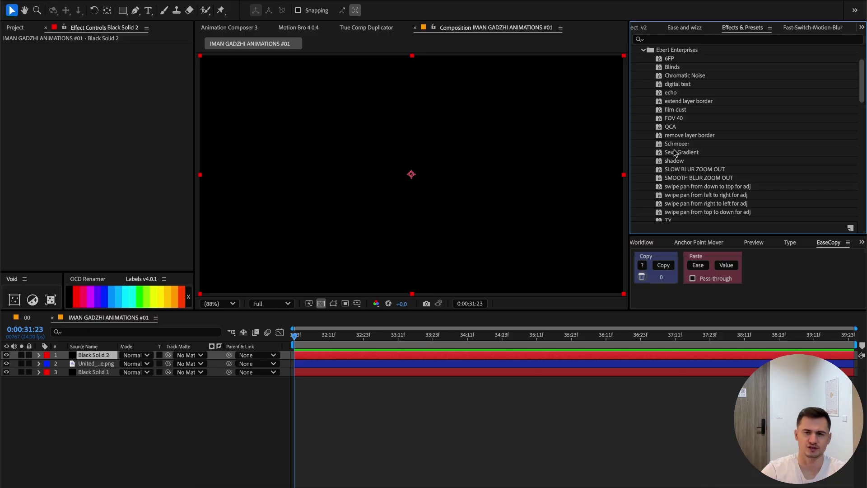
Apply the "film dust" preset from the Ebert Enterprises presets to the new black solid.
scroll(685, 157, down, 6)
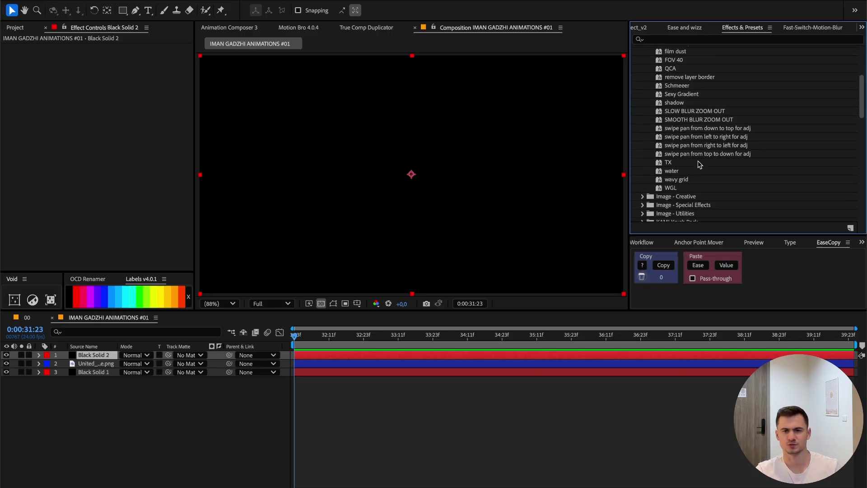
scroll(694, 170, up, 5)
double_click(676, 98)
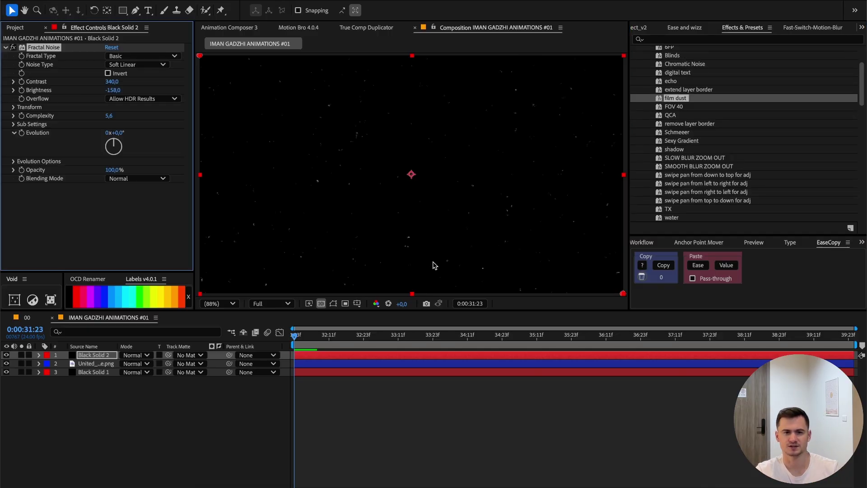
Set the dust layer's blending mode to Screen and its Fractal Noise brightness to -170.
click(135, 355)
click(141, 171)
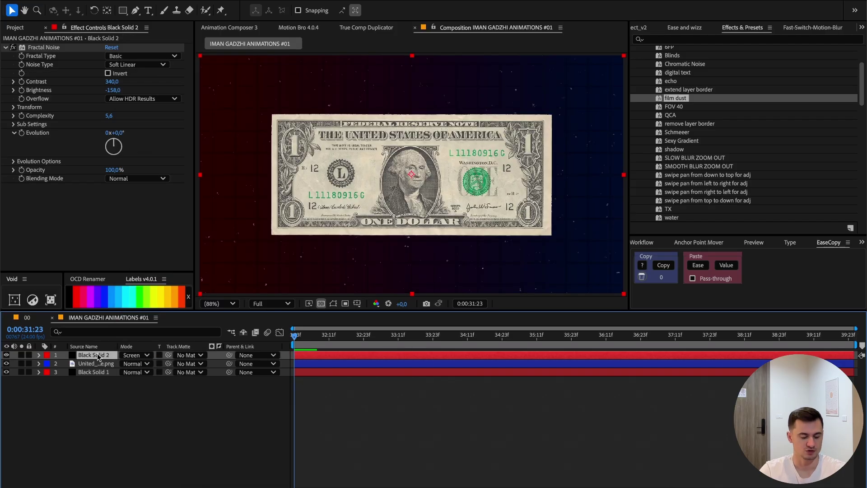
click(112, 91)
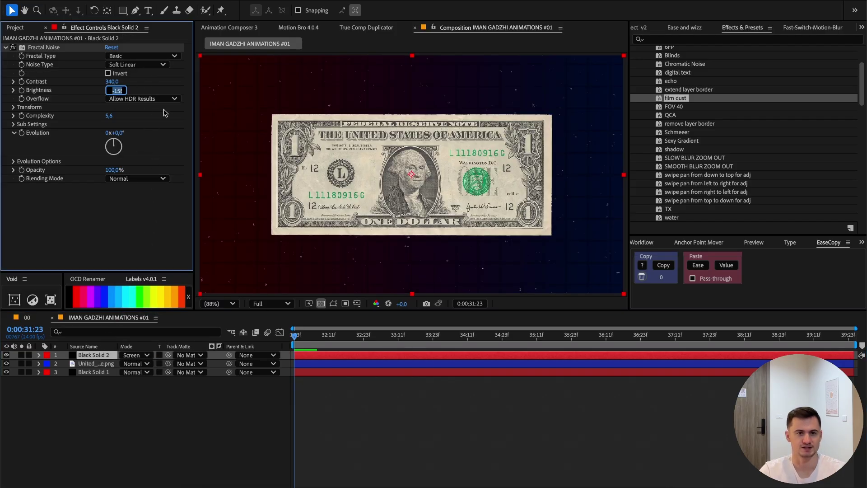
text(170)
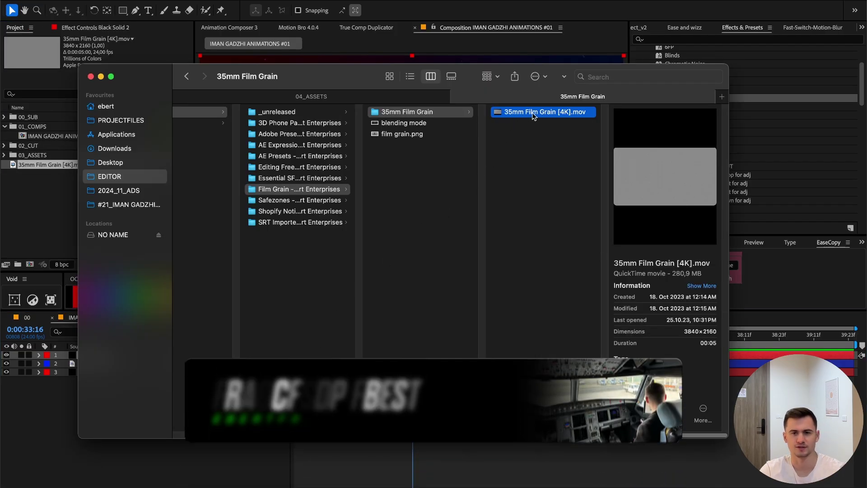
Import 35mm Film Grain [4K].mov and place it as the top layer with the Hard Light blending mode.
click(49, 207)
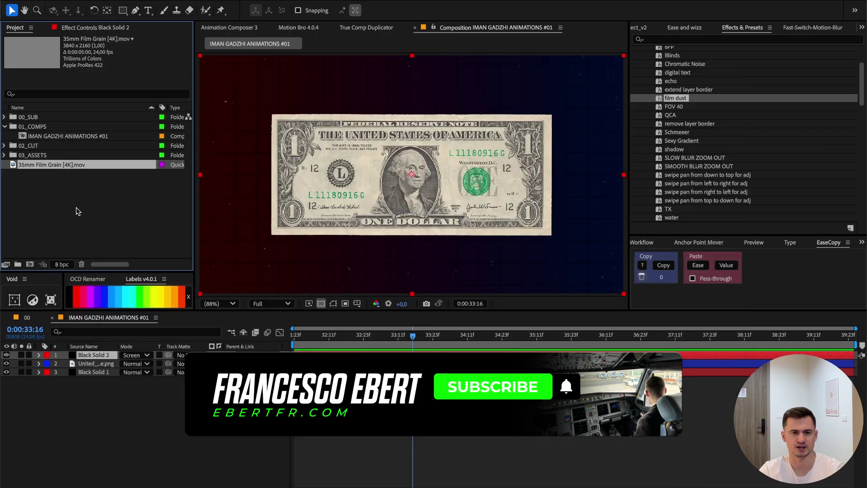
drag(36, 164, 121, 357)
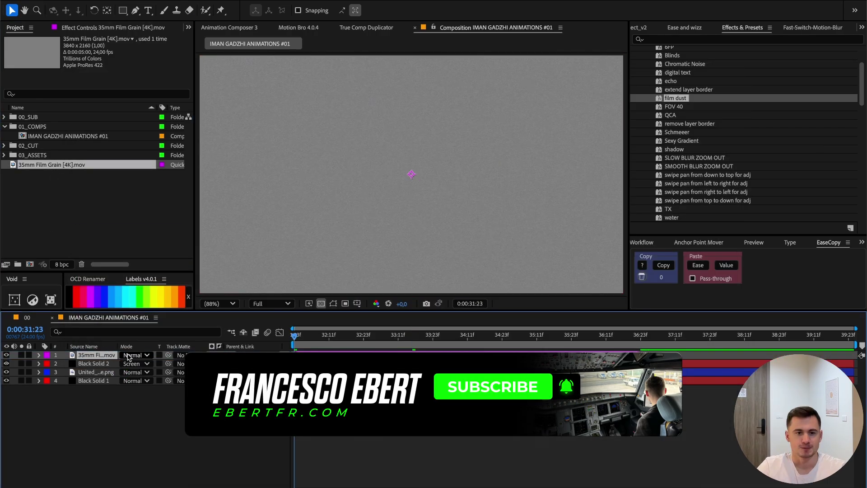
click(132, 355)
click(149, 254)
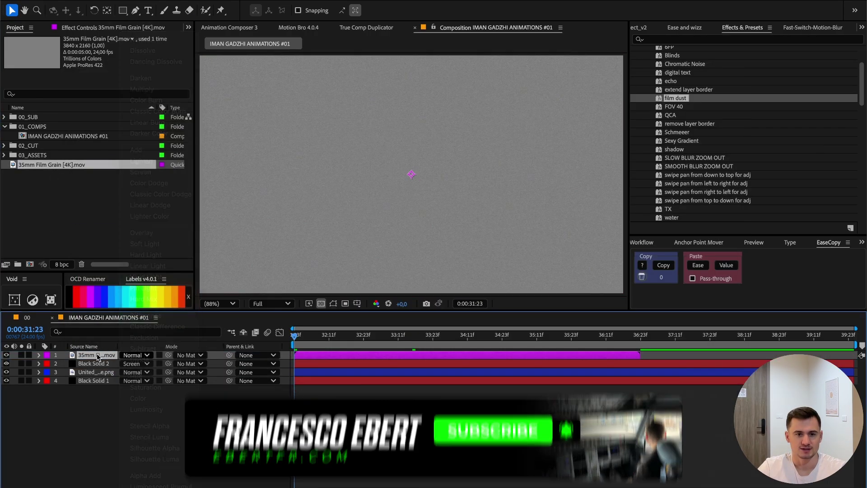
Enable time remapping on the film grain layer.
right_click(97, 353)
mouse_move(153, 251)
click(228, 246)
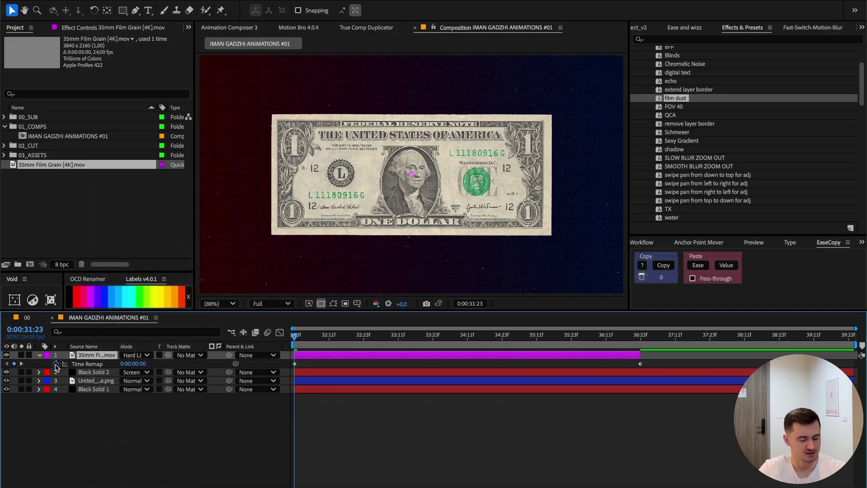
Add a loopOut() expression to the grain's Time Remap and extend the layer to the end of the composition.
alt+click(56, 364)
text(loopOut()
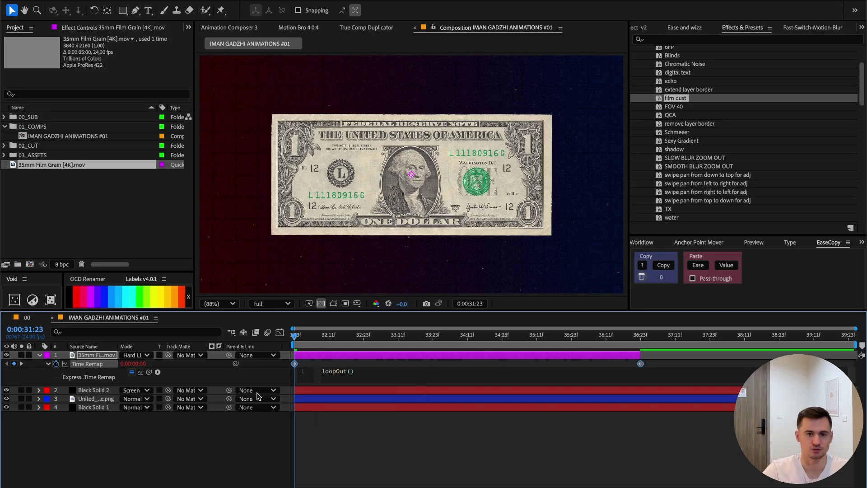
click(487, 419)
drag(639, 354, 821, 355)
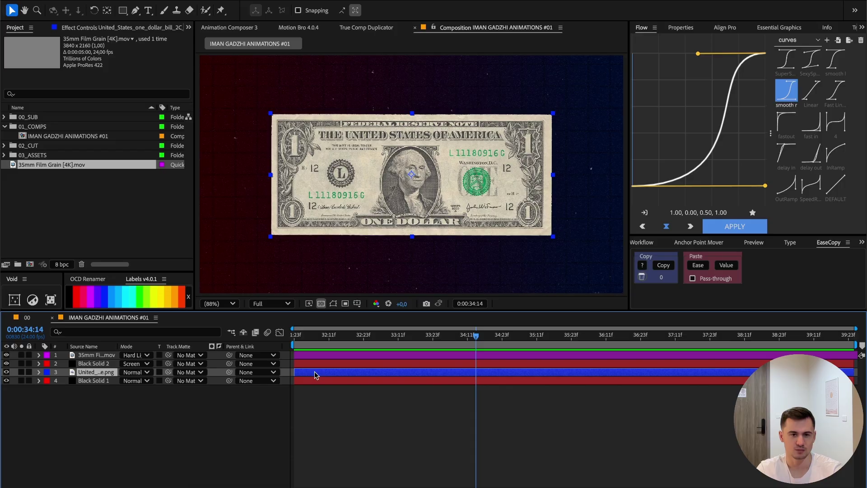
Duplicate the dollar bill layer twice and select the lowest copy.
key(ctrl+d)
key(ctrl+d)
click(321, 388)
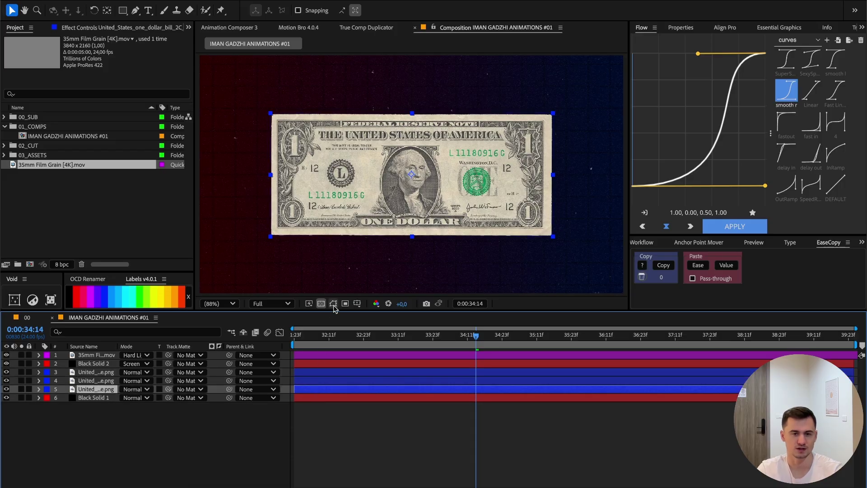
Mask the three bill copies with rectangles so they show the left, middle and right sections respectively.
key(q)
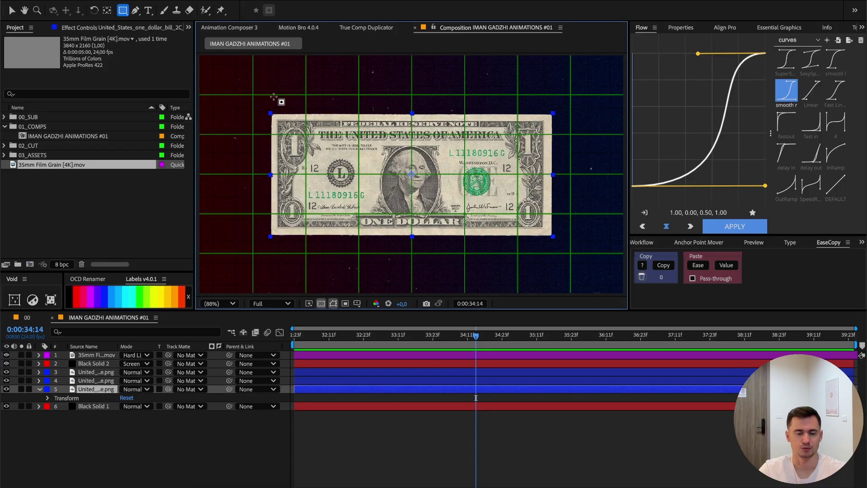
drag(228, 80, 359, 263)
click(89, 381)
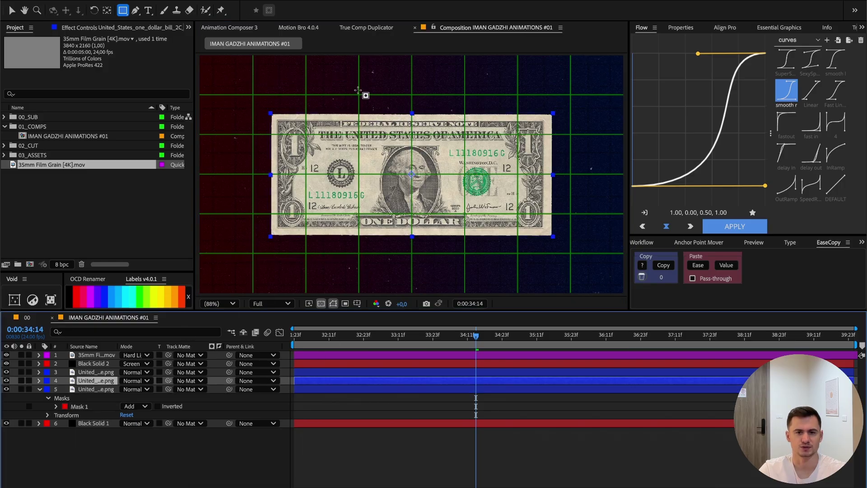
drag(357, 90, 466, 261)
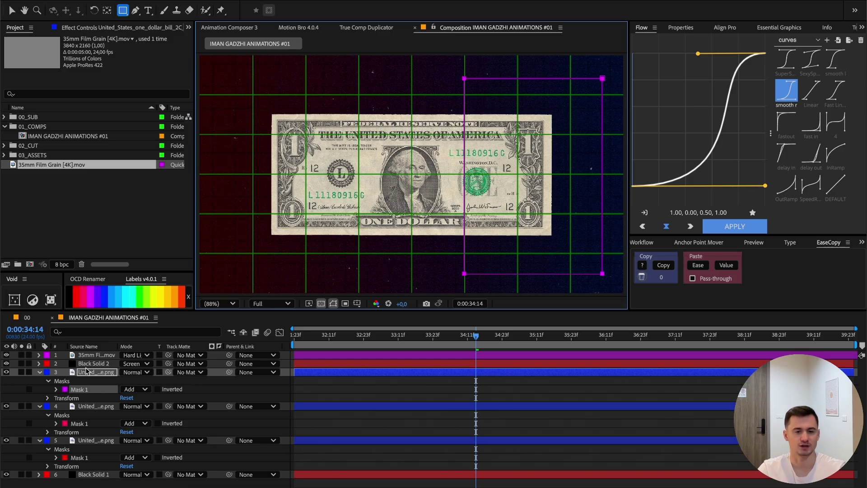
Collapse the layers and rename the lowest bill copy, masked to the left section, as LEFT.
key(ctrl+a)
click(39, 372)
click(338, 426)
click(333, 388)
key(Return)
text(LE)
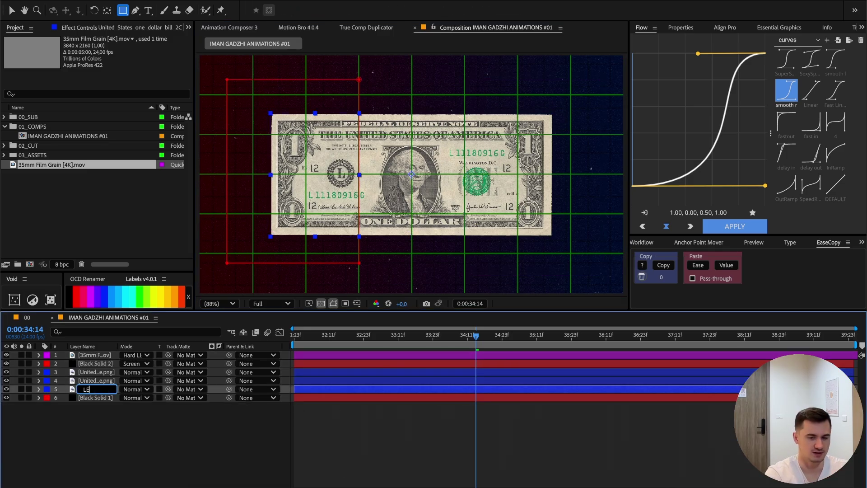
text(FT)
Rename the bill copy masked to the centre as MIDDLE and the one masked to the right section as RIGHT.
click(97, 380)
key(Return)
text(MIDDLE)
key(Return)
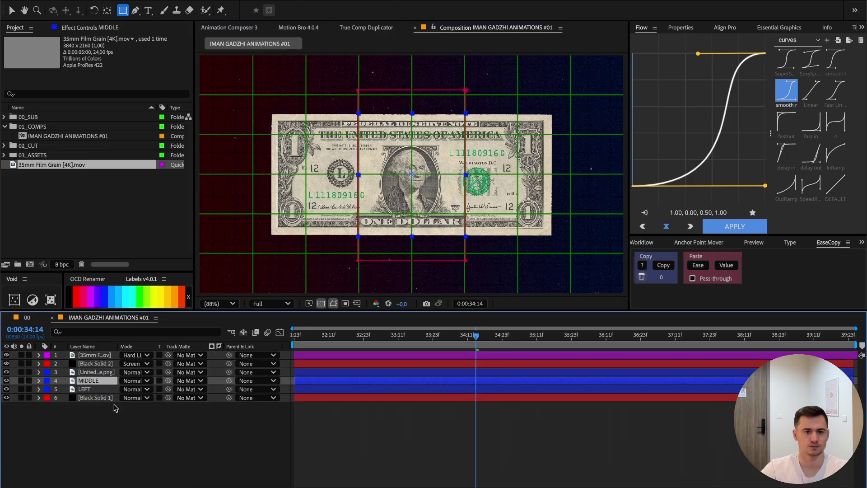
key(ctrl+Up)
key(Return)
text(RIGHT)
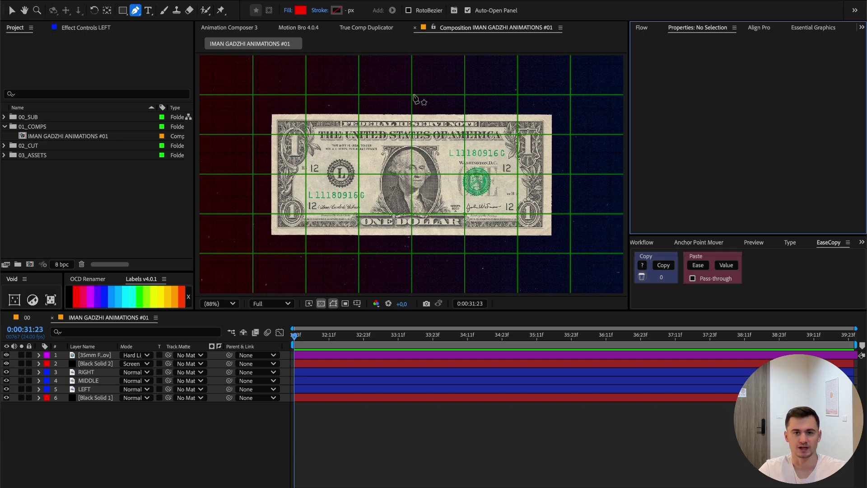
Draw a vertical Pen line through the bill's centre, extending past both edges, with a white 15 px stroke.
click(411, 95)
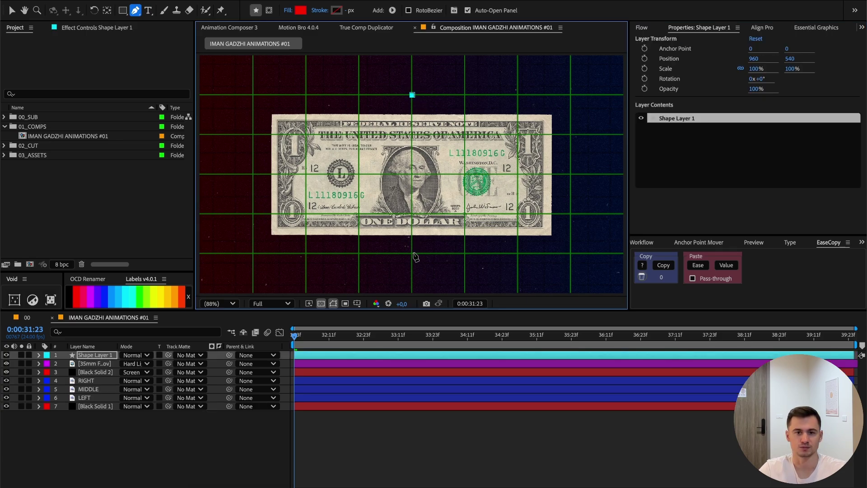
click(412, 253)
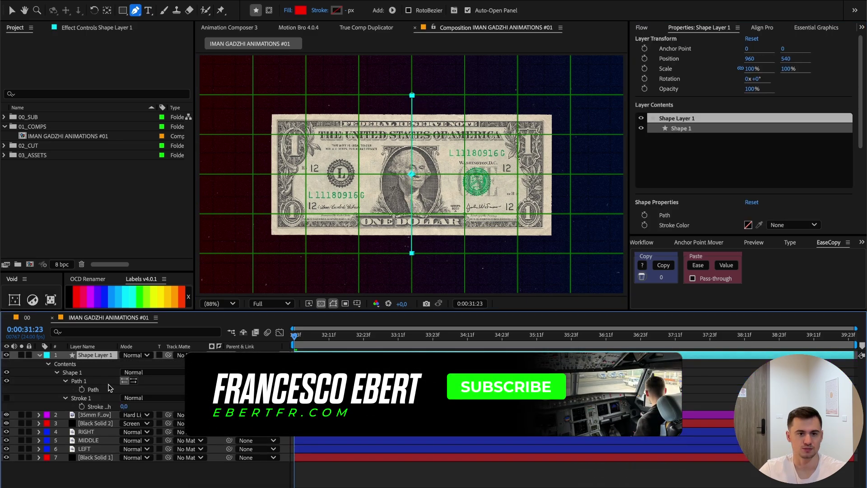
mouse_move(351, 10)
mouse_down()
mouse_move(369, 14)
mouse_move(349, 14)
mouse_up()
click(349, 13)
text(15)
key(Return)
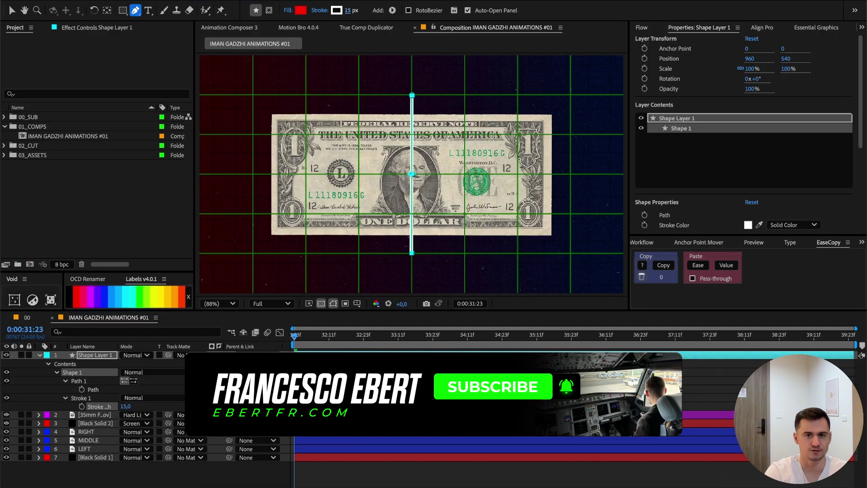
Set the vertical line's fill color to None.
scroll(793, 181, down, 3)
click(793, 219)
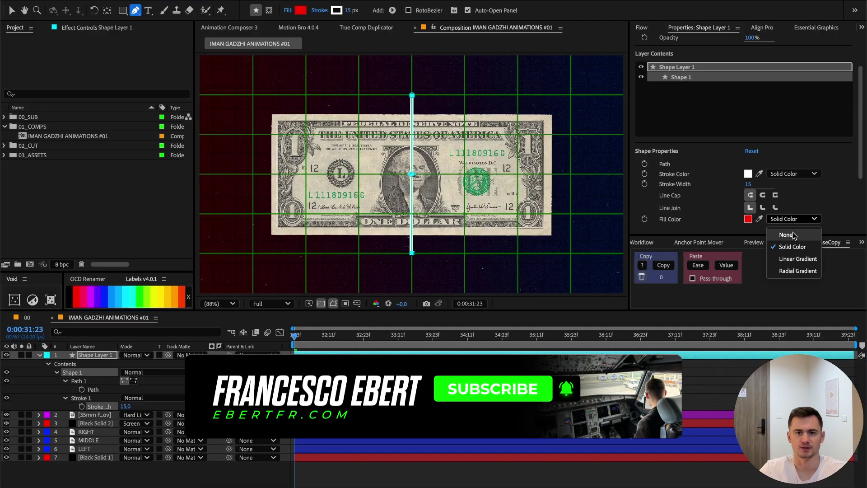
click(793, 234)
Add dashes to the line's stroke and set the dash length to 66.
click(66, 398)
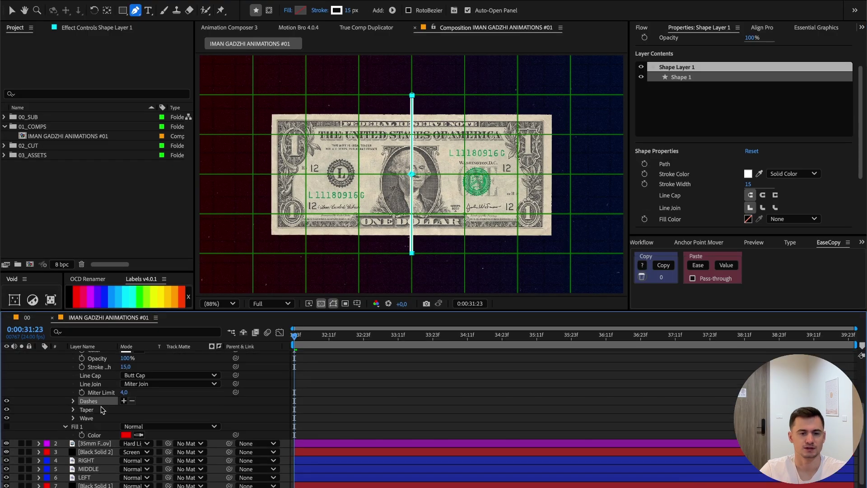
scroll(121, 416, down, 3)
click(124, 426)
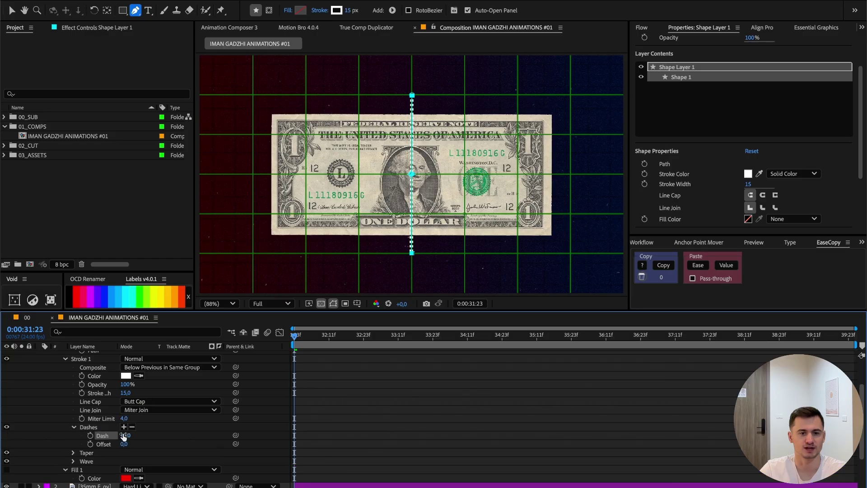
drag(125, 440, 146, 425)
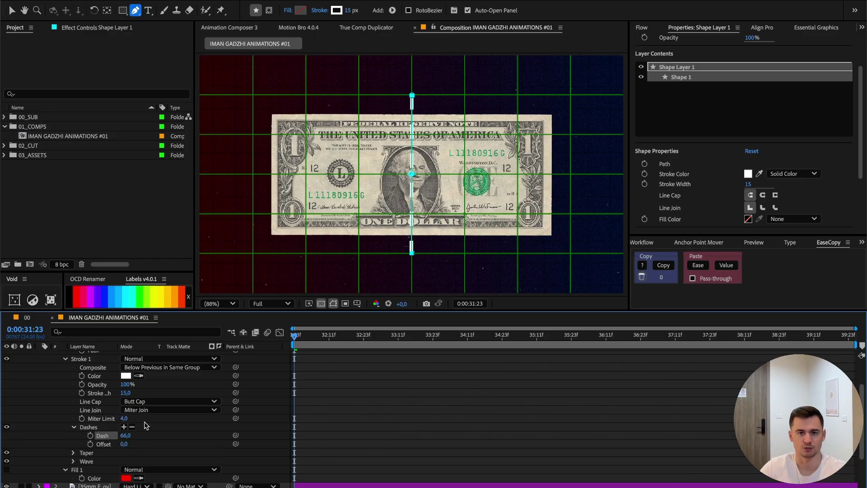
Add an expression to the dash Offset that multiplies time, so the dashes move continuously.
click(383, 414)
click(107, 403)
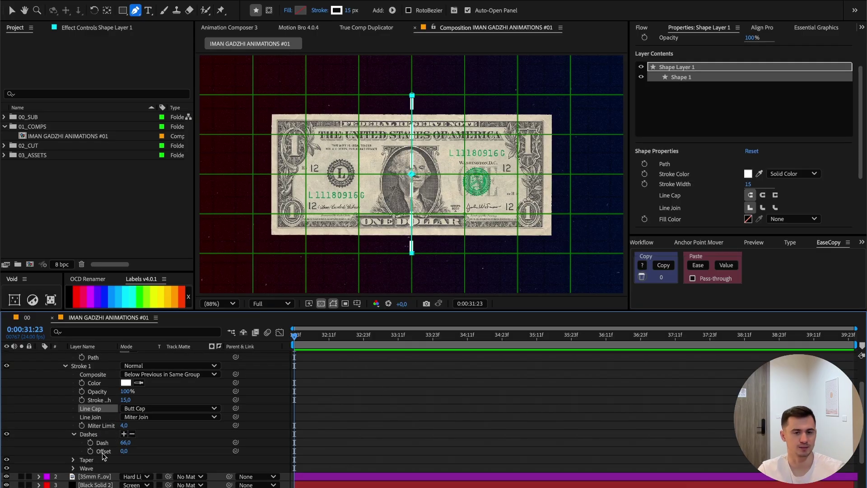
alt+click(91, 451)
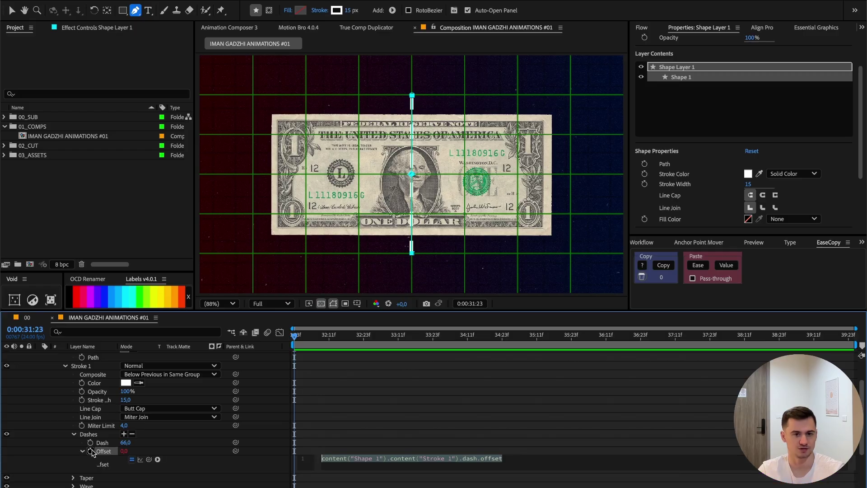
text(time*)
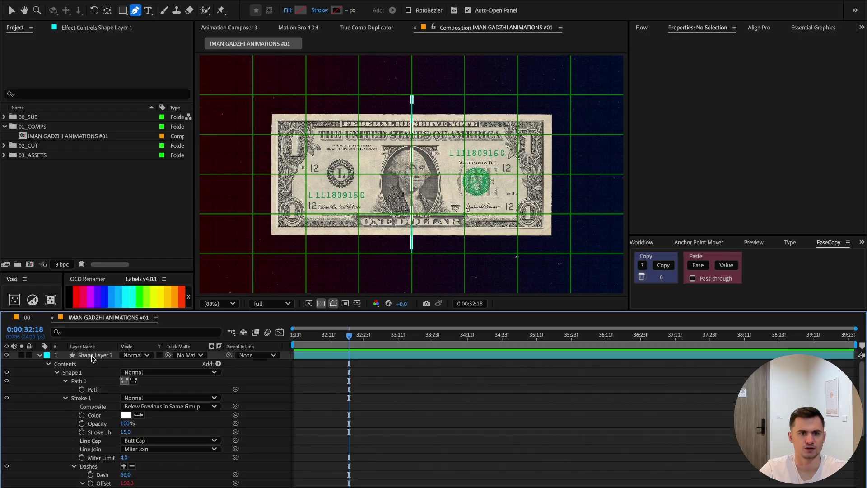
Duplicate the dashed line layer, naming the original LEFT and the copy RIGHT.
click(93, 355)
click(40, 355)
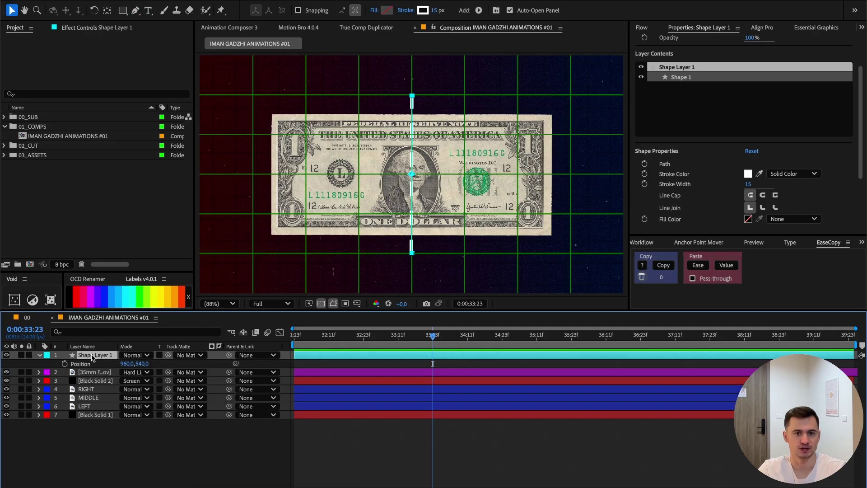
key(ctrl+d)
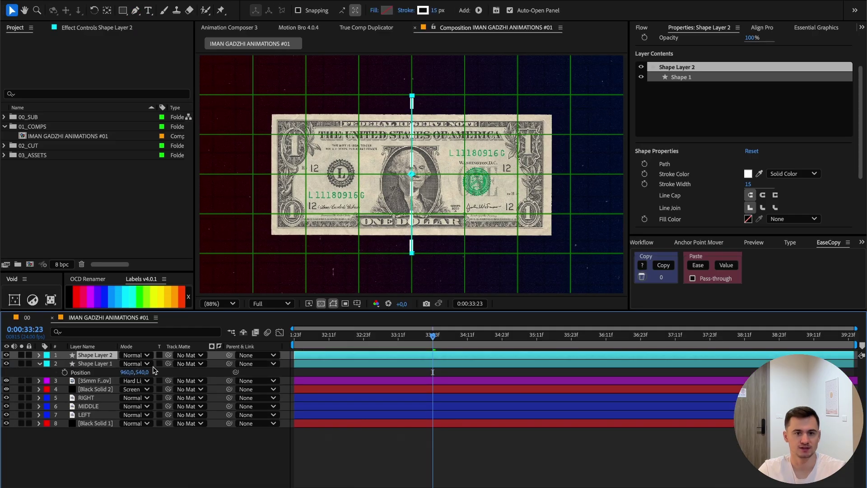
click(100, 364)
key(Return)
text(LEF)
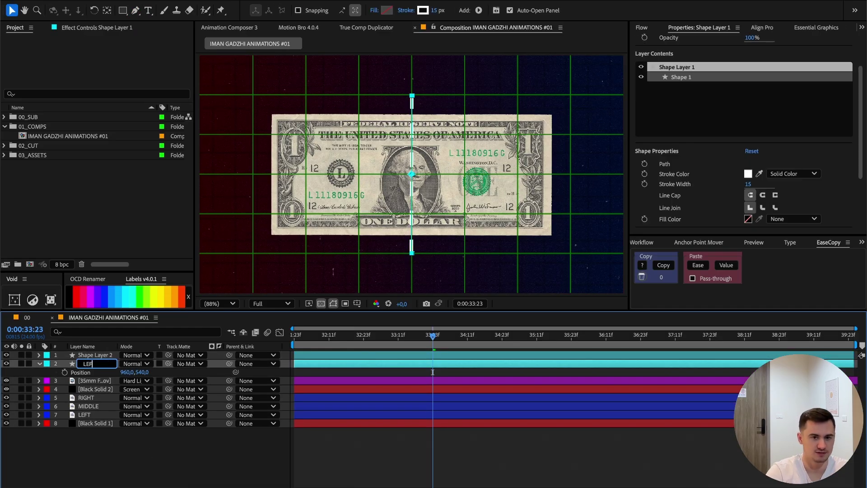
text(T)
right_click(94, 355)
click(130, 469)
text(RIGHT)
key(Return)
Rotate the RIGHT line 180° and place the RIGHT and LEFT lines at X positions 699 and 1222 over the bill's cuts.
key(r)
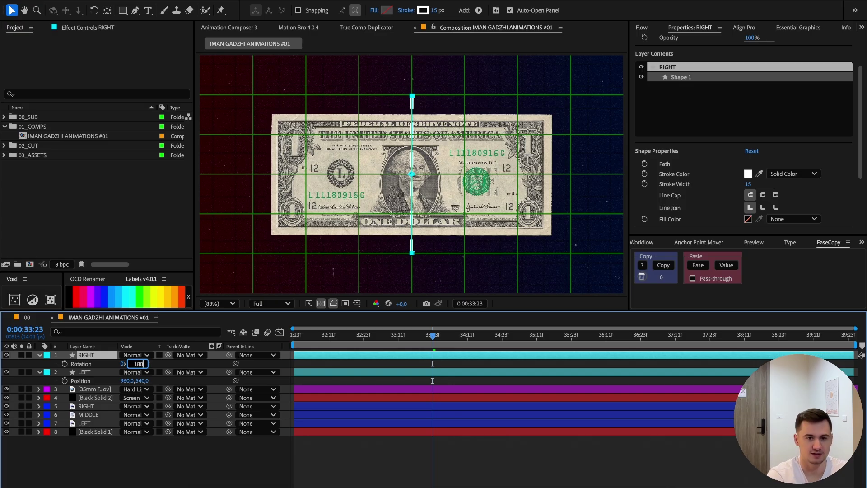
key(Return)
key(p)
drag(130, 363, 15, 381)
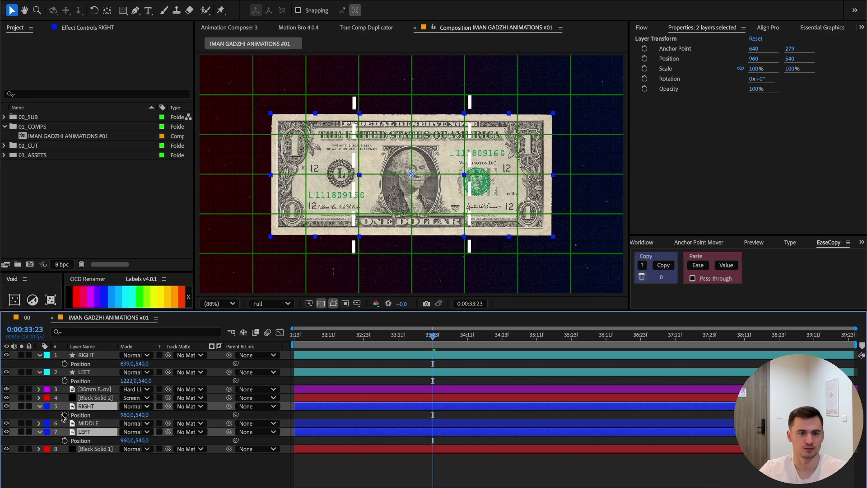
Keyframe the outer bill pieces' Position to slide apart over 40 frames, easing with the 0.50, 0.00, 0.00, 1.00 curve.
click(64, 415)
key(shift+Page_Down)
key(shift+Page_Down)
key(shift+Page_Down)
key(shift+Page_Down)
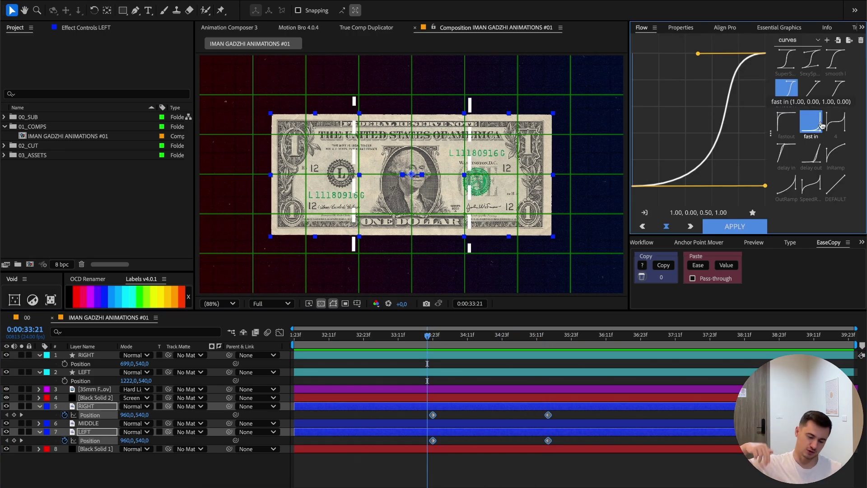
click(836, 63)
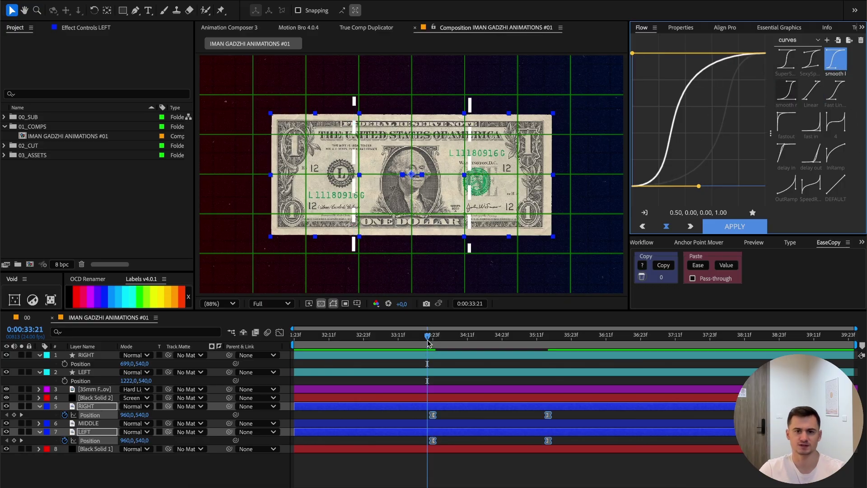
Make both dashed line layers start at 0:00:33:17, just before the bill splits.
drag(428, 342, 452, 339)
click(88, 372)
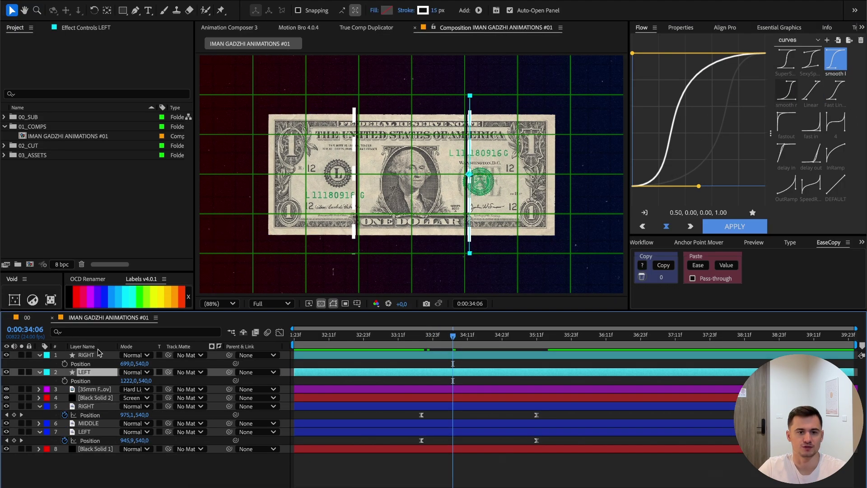
click(90, 346)
click(85, 355)
shift+click(90, 372)
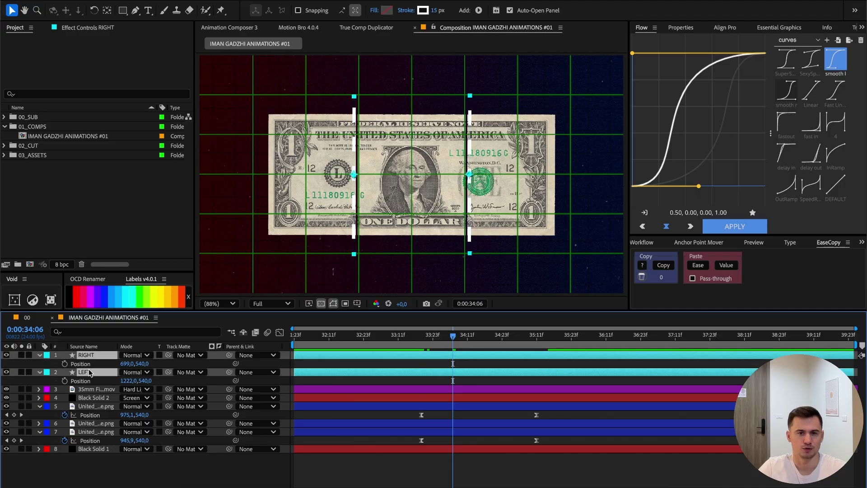
click(418, 336)
key(alt+[)
key(Page_Up)
key(alt+[)
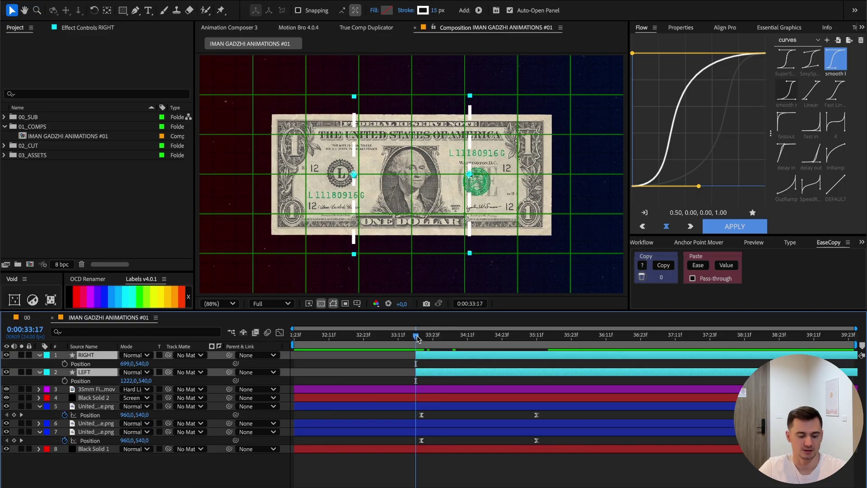
Keyframe the Position of both dashed lines at their resting places and shift those keyframes over two seconds forward.
key(p)
key(p)
click(65, 363)
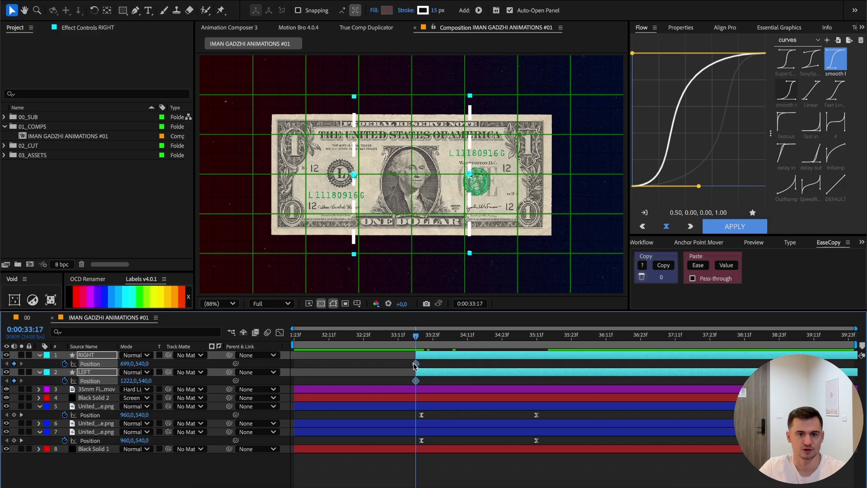
drag(415, 364, 582, 364)
Set starting Position keyframes that bring the RIGHT line in from above the frame and the LEFT line from below.
click(93, 357)
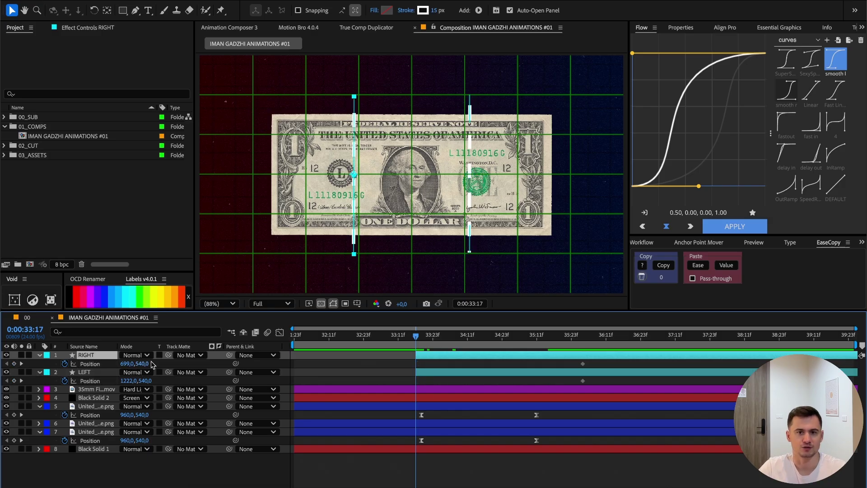
mouse_move(417, 339)
mouse_down()
mouse_move(430, 339)
mouse_move(416, 340)
mouse_up()
drag(141, 364, 186, 380)
click(366, 375)
key(super+z)
drag(600, 387, 574, 360)
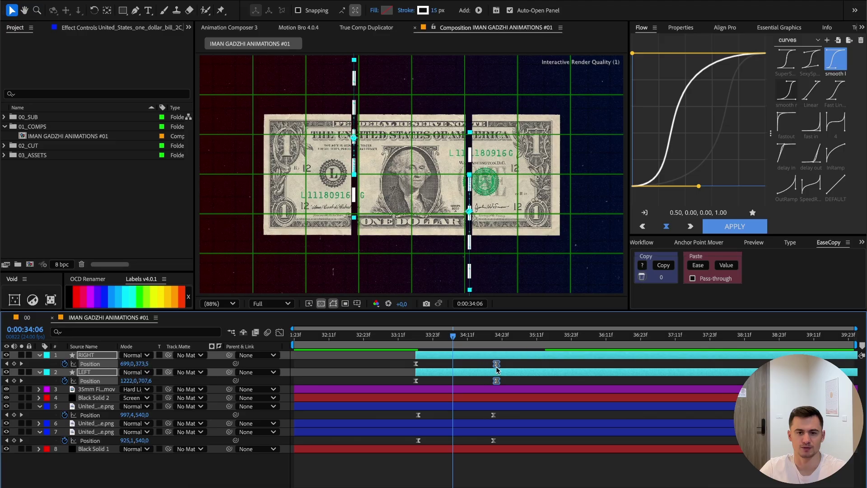
Retime the outer bill pieces' Position keyframes for a shorter split that begins shortly after the lines start moving.
drag(505, 415, 409, 447)
drag(493, 440, 473, 440)
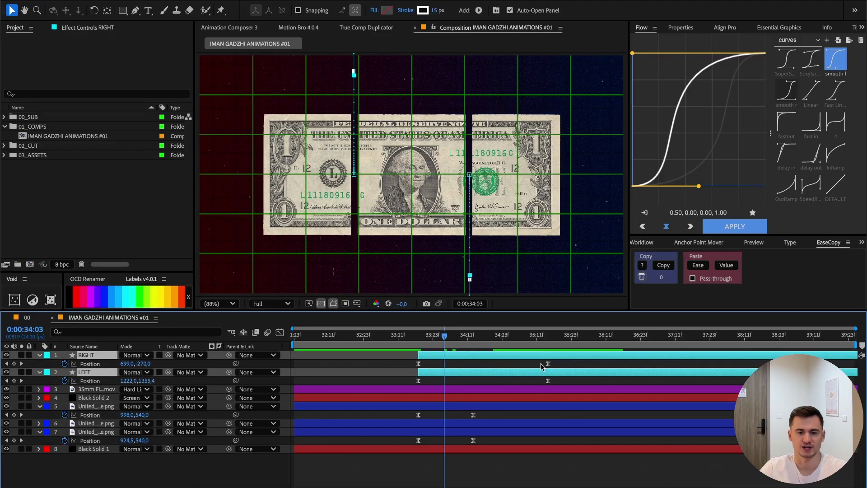
click(465, 408)
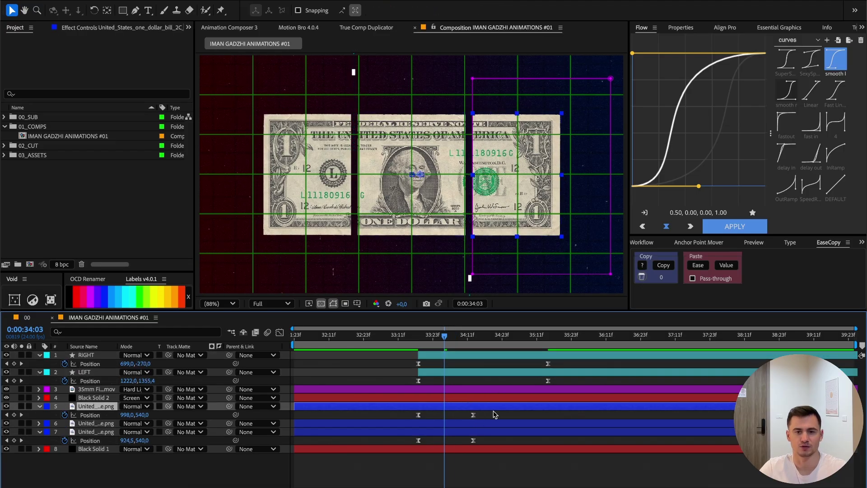
drag(494, 411, 401, 451)
drag(418, 415, 439, 414)
drag(447, 339, 462, 339)
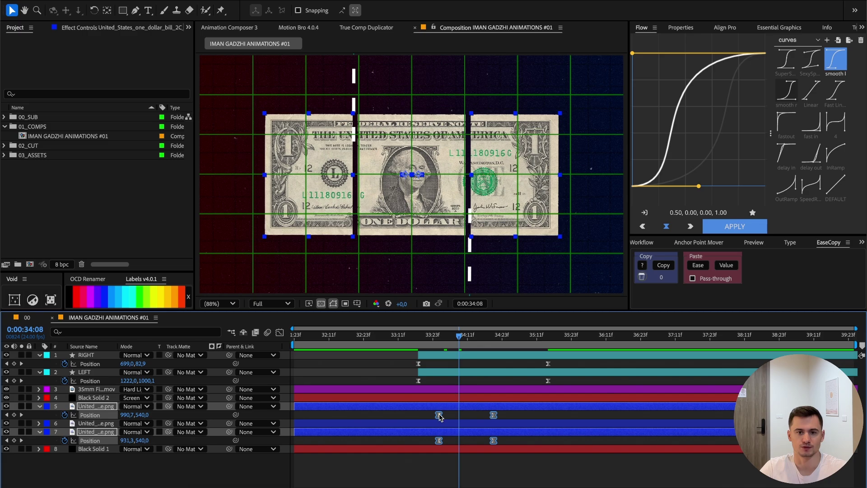
drag(439, 415, 445, 415)
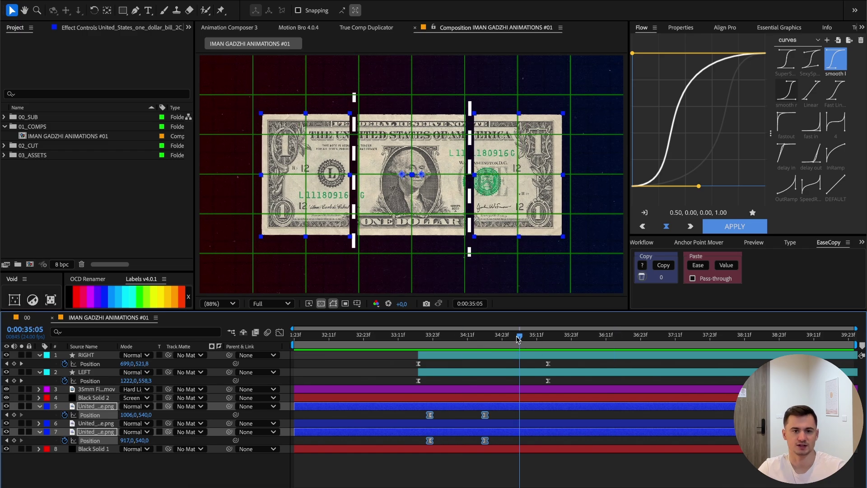
Collapse all layers and move both dashed line layers below the grain and Black Solid 2, directly above the bill pieces.
key(super+a)
key(u)
click(431, 371)
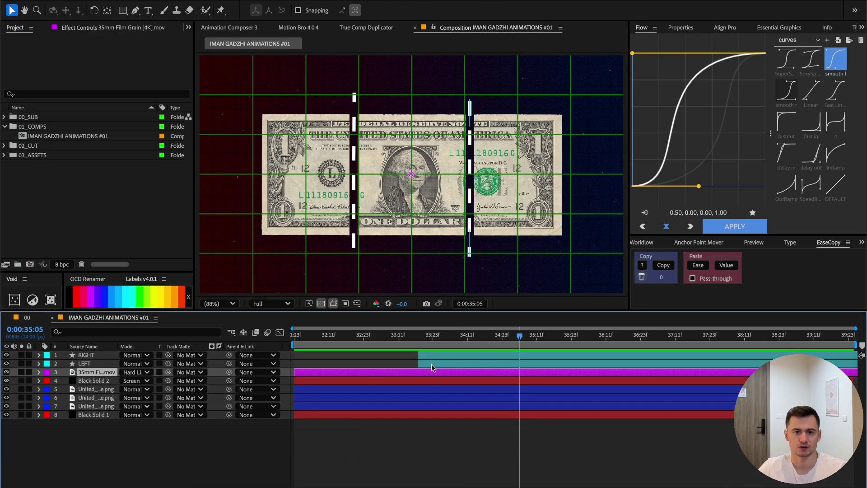
click(430, 364)
shift+click(426, 355)
drag(107, 365, 102, 392)
drag(102, 392, 102, 392)
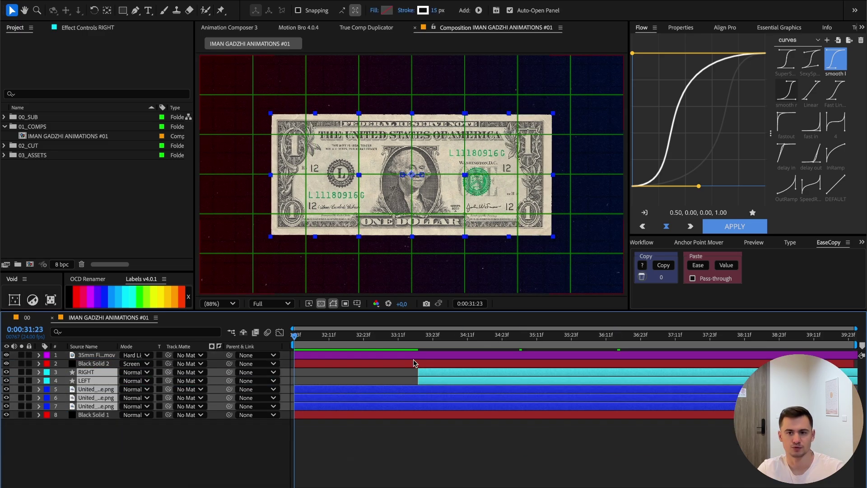
Pre-compose the dashed line and bill layers as MONEY ANIMATION and make the new layer 3D.
key(ctrl+shift+c)
text(MON)
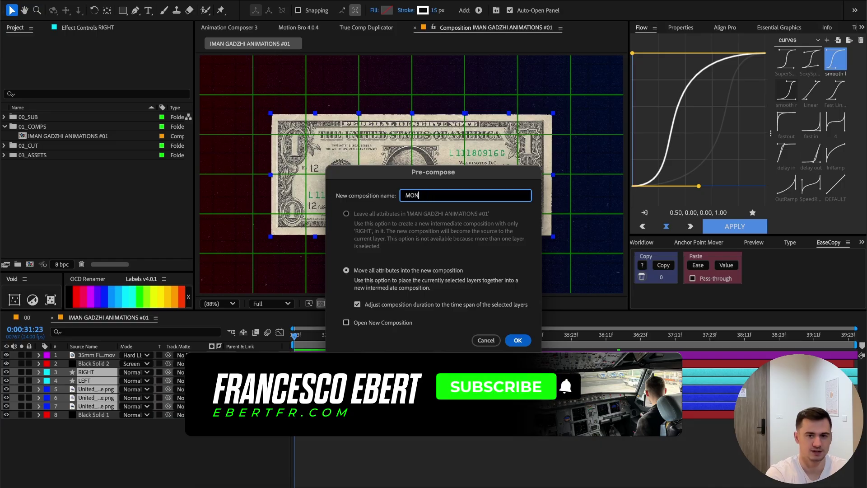
text(EY ANIMATION)
key(Return)
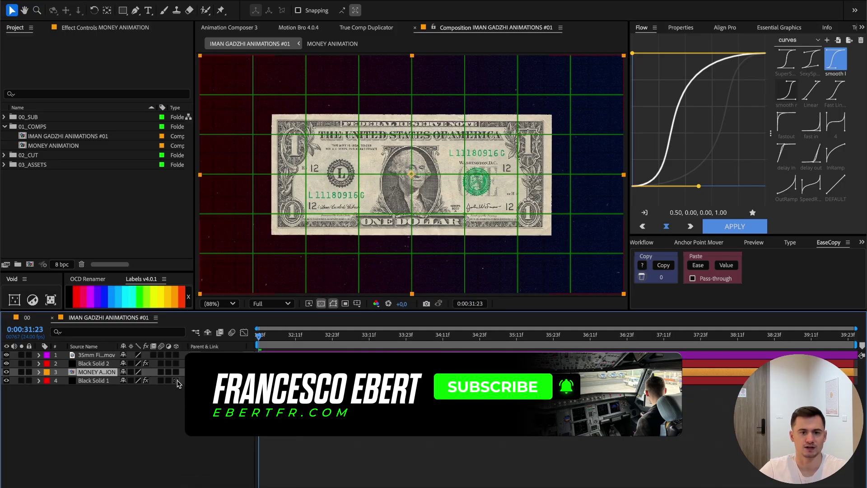
click(175, 372)
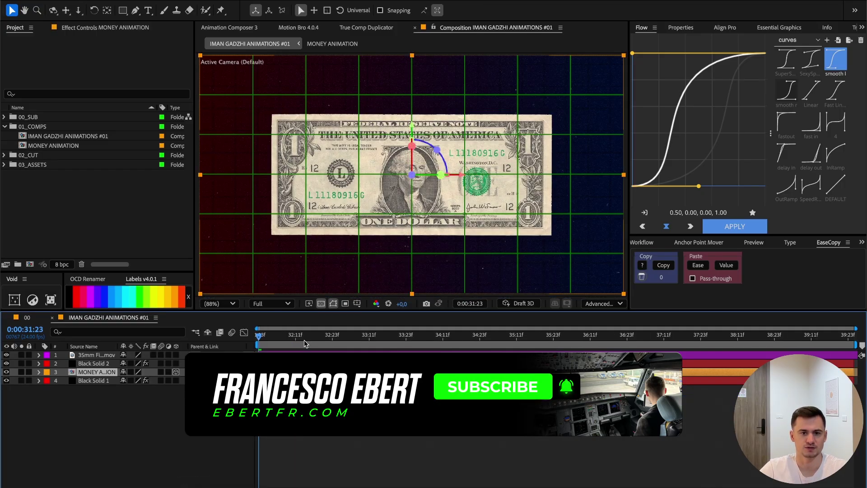
Keyframe the MONEY ANIMATION layer's Scale at 100% and its X Rotation at 0° at 0:00:32:19.
drag(259, 336, 319, 338)
key(s)
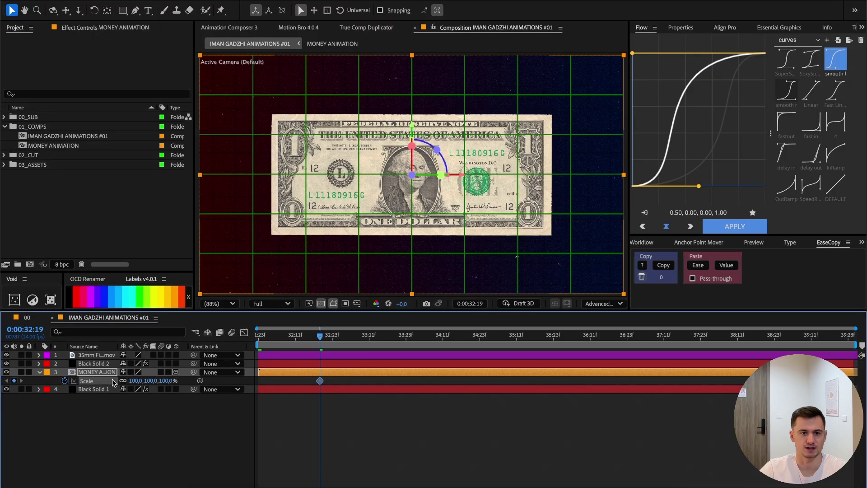
key(r)
click(65, 406)
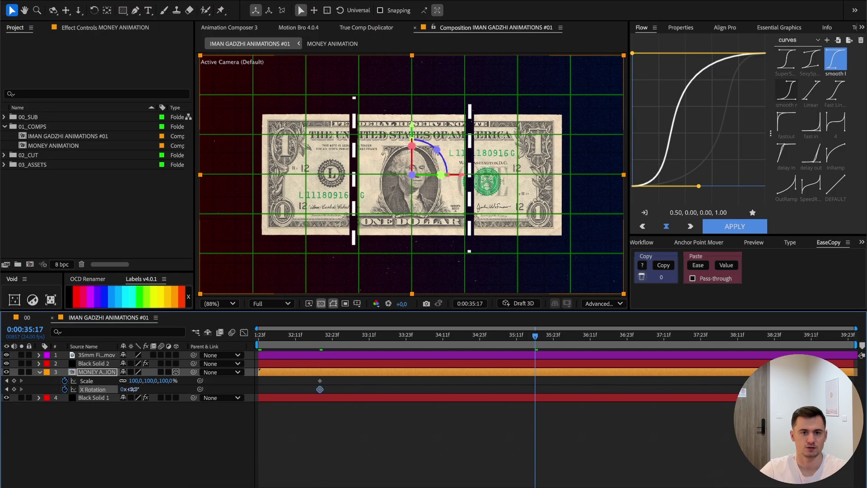
At 0:00:35:17, tilt MONEY ANIMATION to X Rotation -54°, scale it to 62% and keyframe its Position at 960, 596, 0.
drag(132, 389, 105, 389)
key(p)
click(65, 381)
key(u)
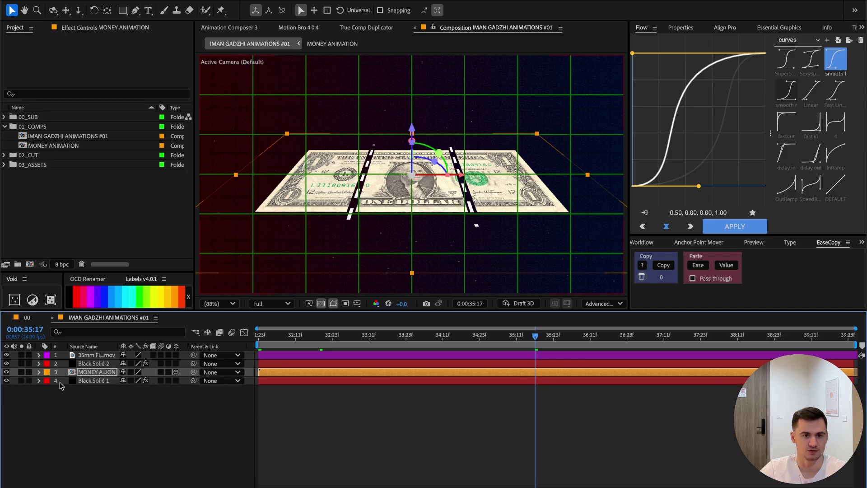
key(u)
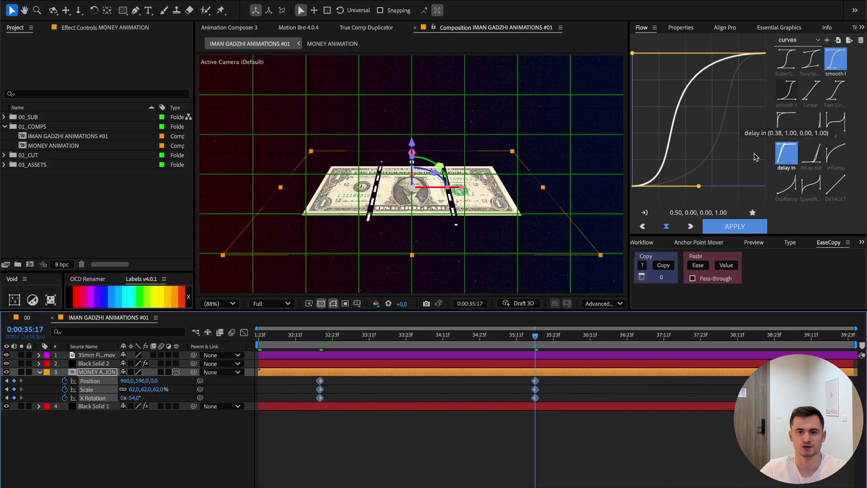
Ease the Position, Scale and X Rotation keyframes with the 0.50, 0.00, 0.00, 1.00 curve and preview the animation.
click(753, 227)
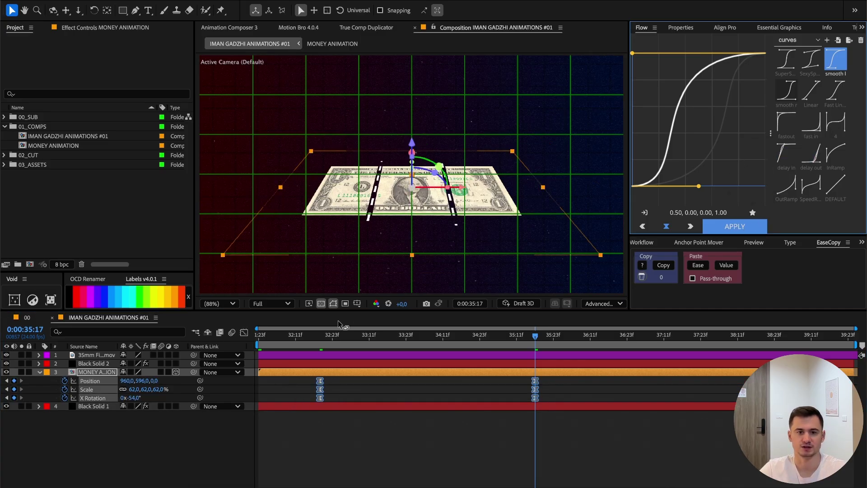
key(Home)
key(space)
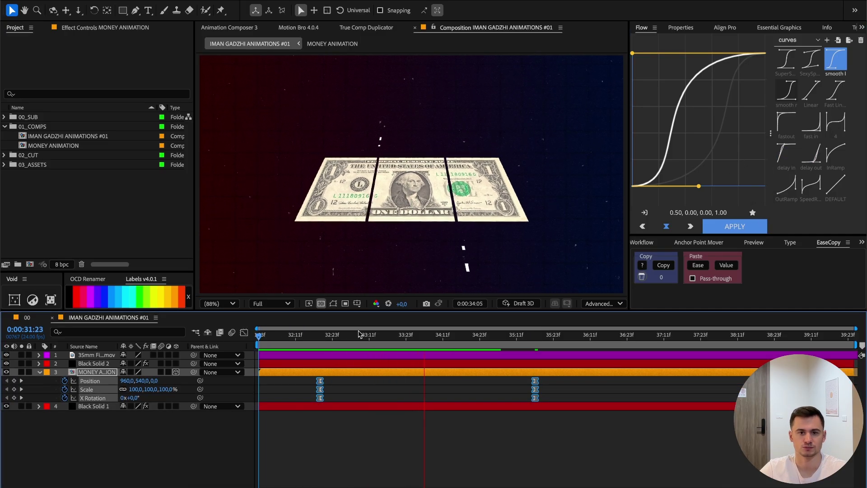
Retime the Position keyframes of the RIGHT and LEFT bill pieces inside MONEY ANIMATION.
double_click(381, 372)
ctrl+click(382, 389)
key(u)
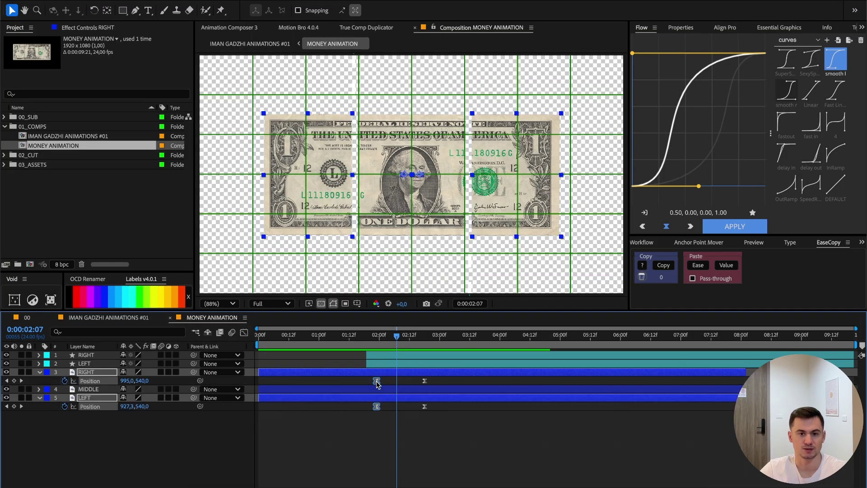
mouse_move(378, 383)
mouse_down()
mouse_move(338, 383)
mouse_move(445, 412)
mouse_up()
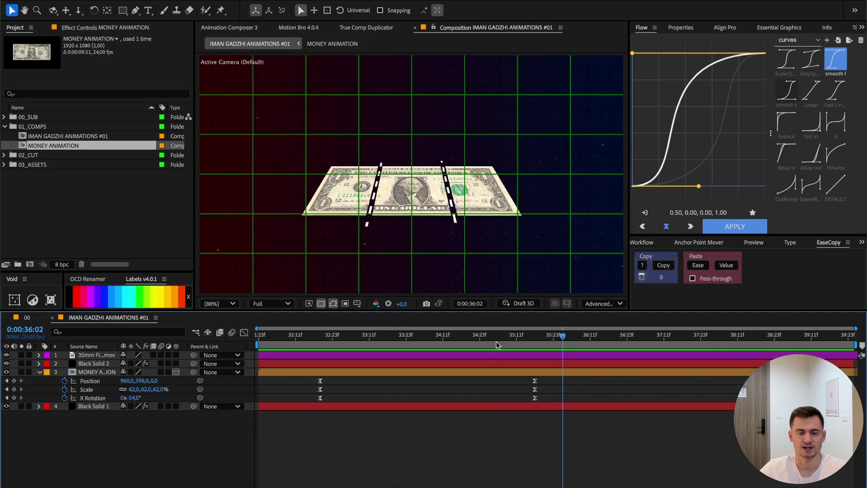
Add a white text layer reading 1 to the main composition, centre its anchor point and set its font to Montserrat Black.
mouse_move(496, 340)
mouse_down()
mouse_move(271, 339)
mouse_move(372, 337)
mouse_up()
right_click(513, 360)
mouse_move(564, 365)
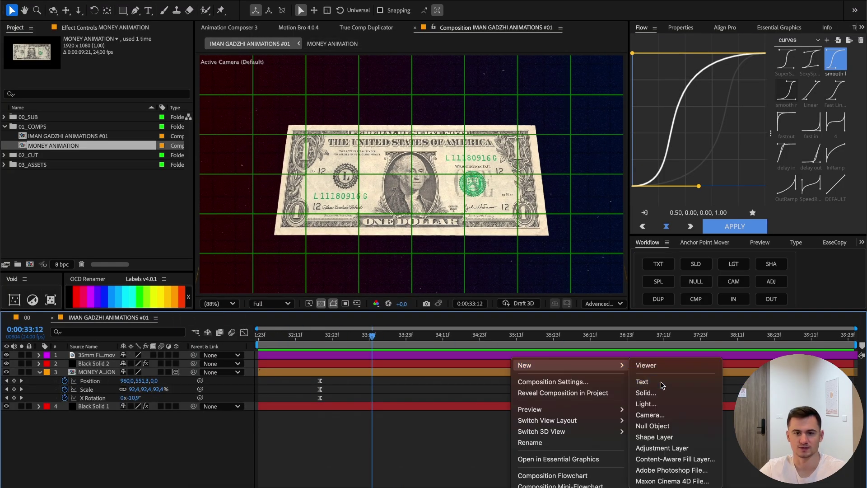
click(643, 381)
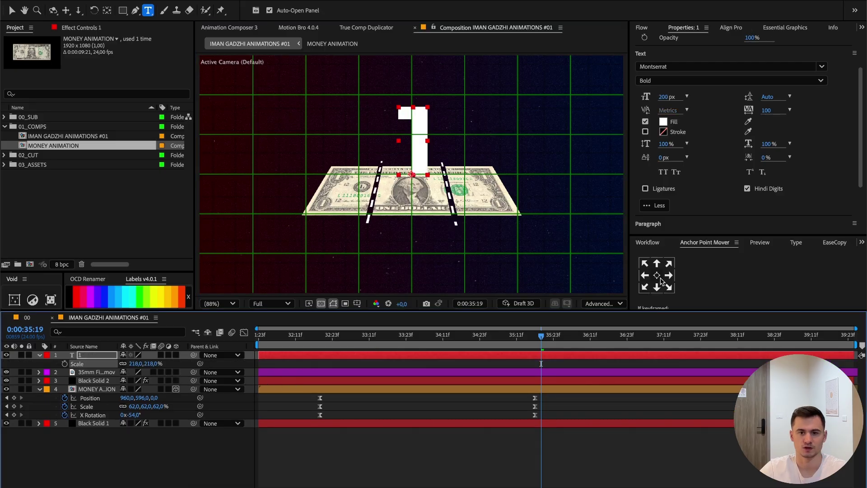
click(658, 276)
click(713, 80)
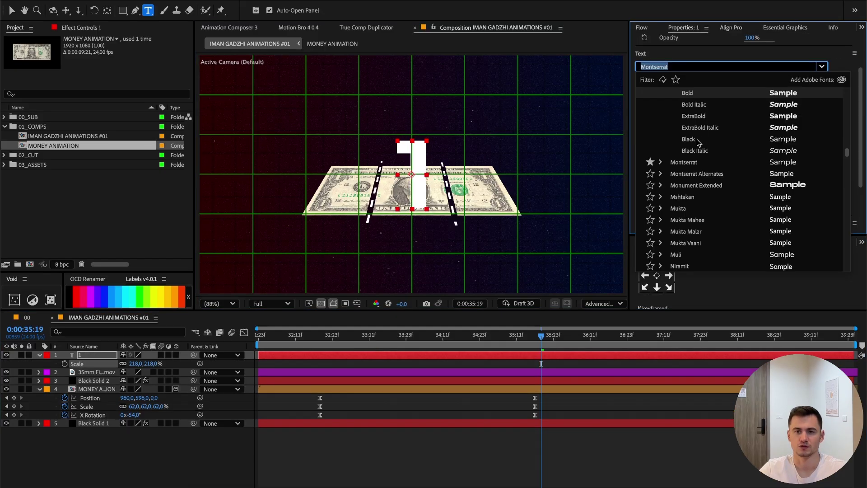
click(697, 141)
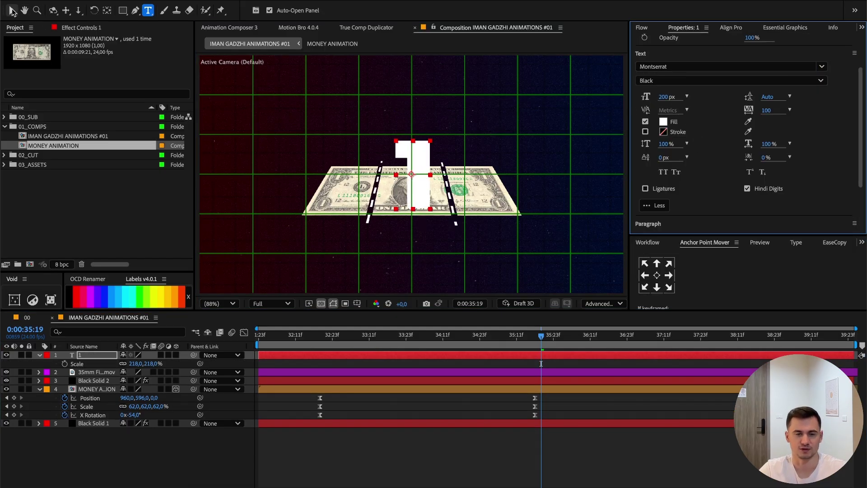
Re-centre the 1's anchor point, scale the text to 168% and place it above the bill's middle piece.
click(11, 10)
click(660, 276)
click(733, 26)
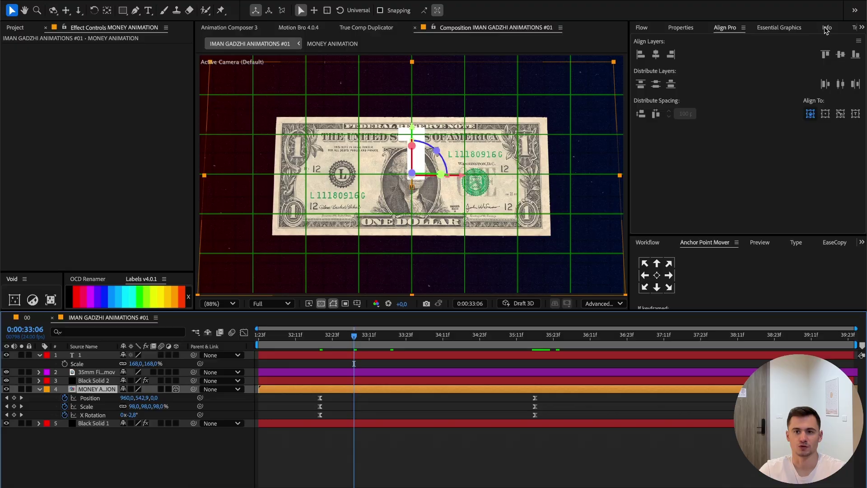
Apply Color Balance (HLS) to MONEY ANIMATION and keyframe its Lightness and Saturation at 0:00:33:06.
scroll(818, 30, down, 5)
click(748, 29)
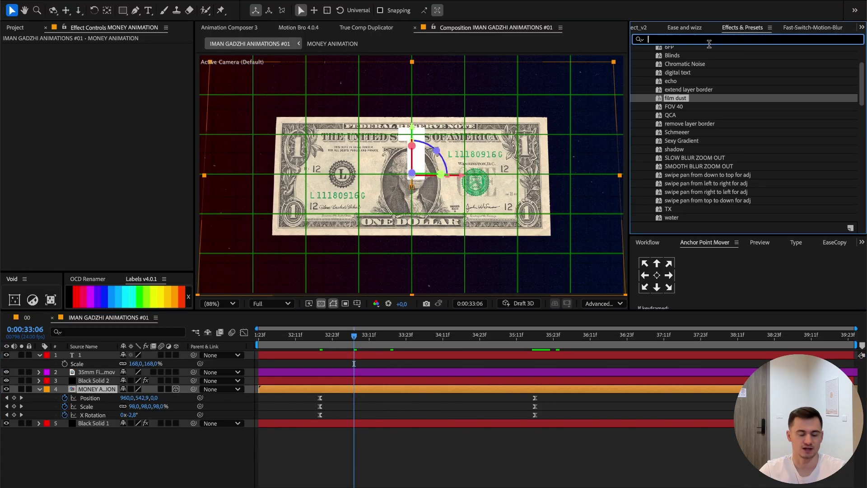
text(color ba)
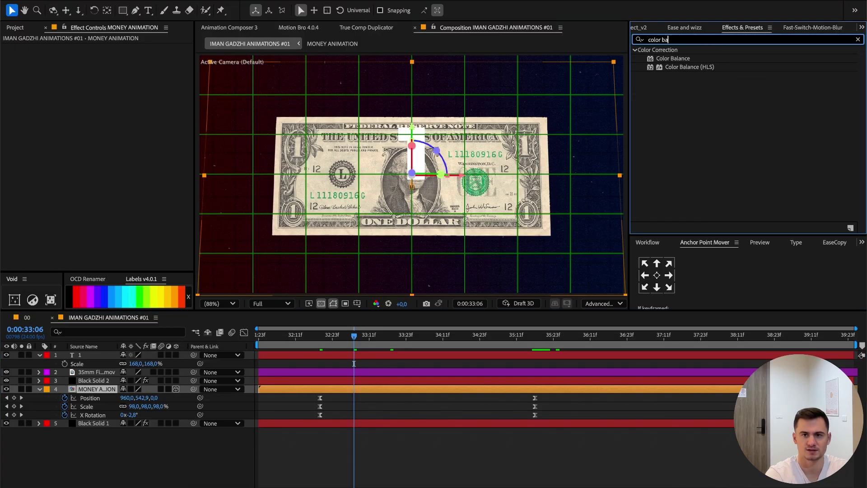
text(l)
drag(690, 67, 21, 98)
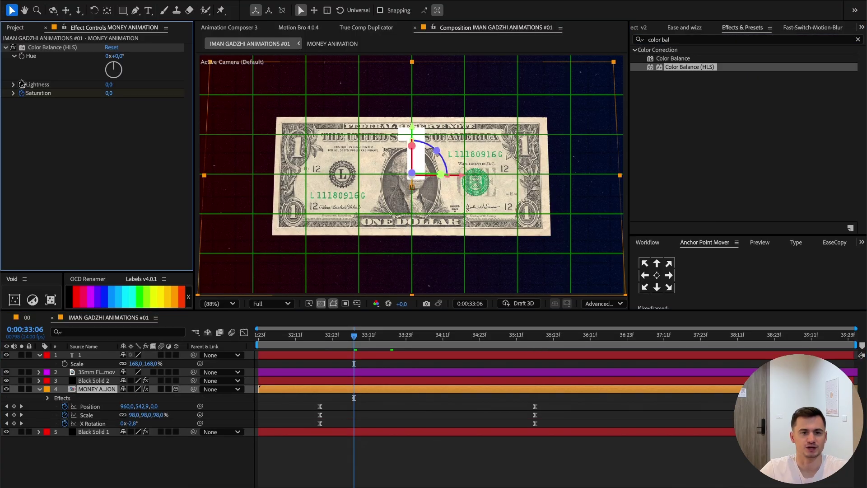
key(u)
At 0:00:35:17, set Saturation to -100 and Lightness to -70, and ease these keyframes with the 0.50, 0.00, 0.00, 1.00 curve.
drag(395, 345, 536, 344)
drag(123, 414, 55, 418)
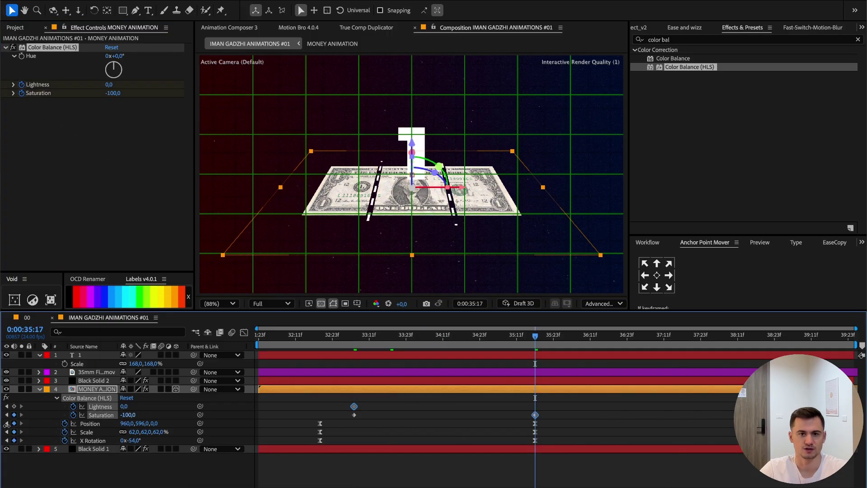
drag(125, 406, 93, 407)
click(129, 407)
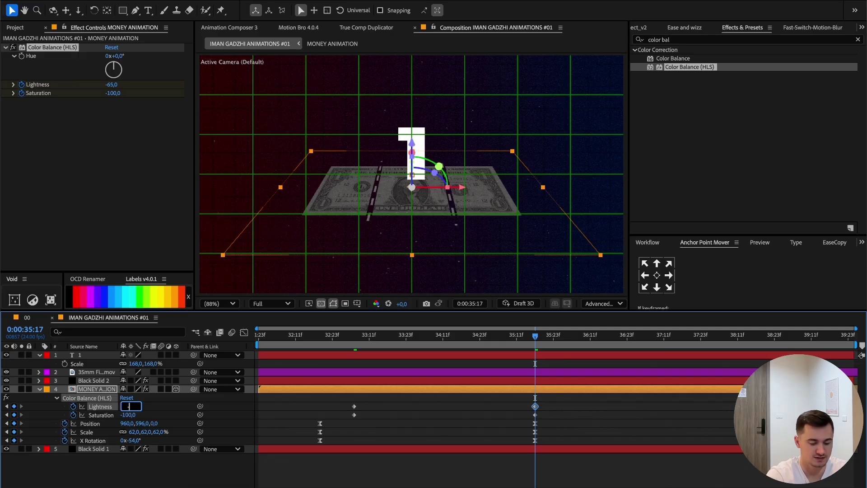
text(-70)
key(Return)
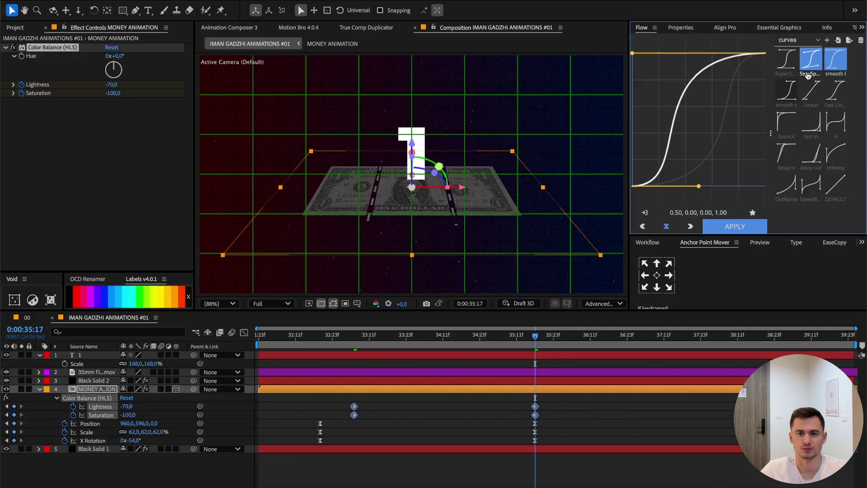
click(829, 68)
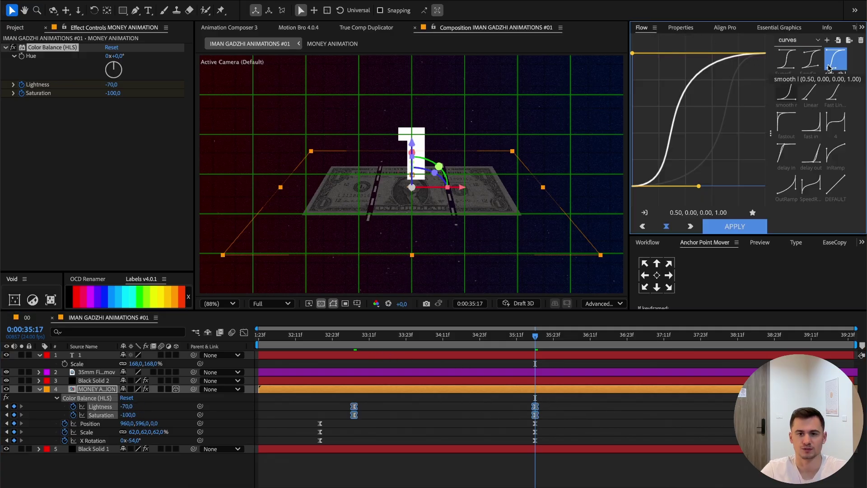
click(363, 345)
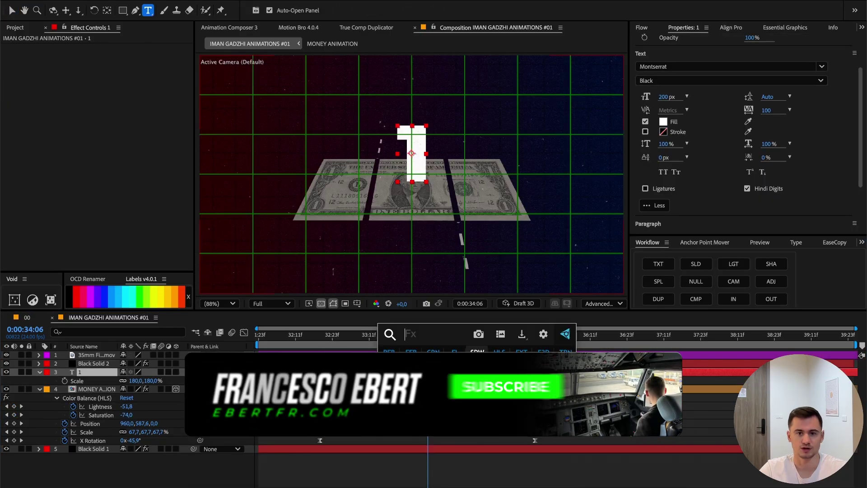
Apply a Drop Shadow effect to the 1 text layer and set its Distance to 30.
key(v)
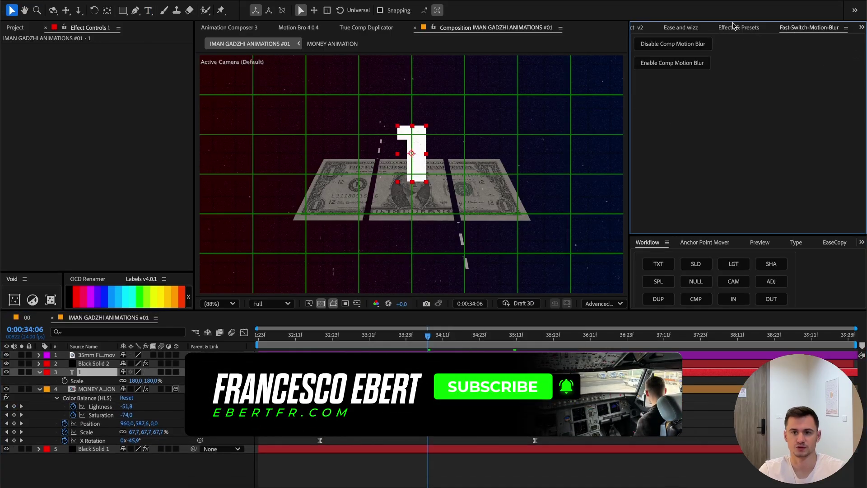
click(733, 28)
click(722, 41)
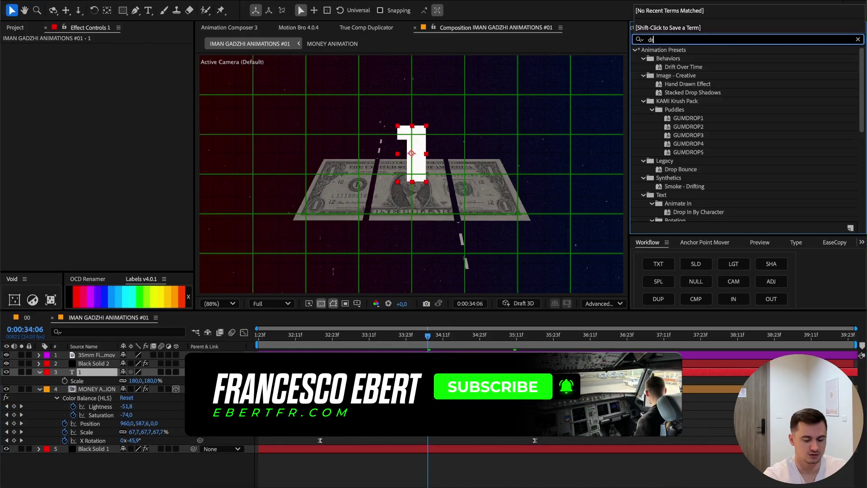
text(drop sha)
double_click(681, 84)
drag(110, 101, 128, 102)
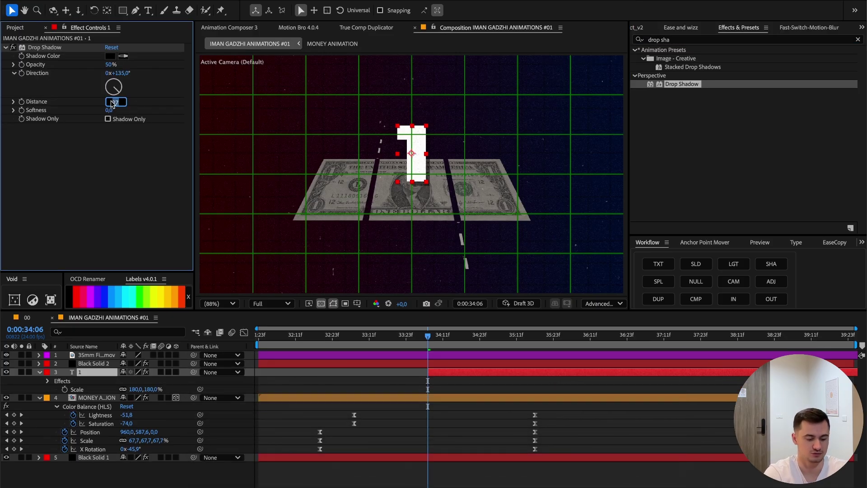
Keyframe the 1's Position and Opacity at their resting values and shift those keyframes to just after 0:00:36:00.
click(432, 370)
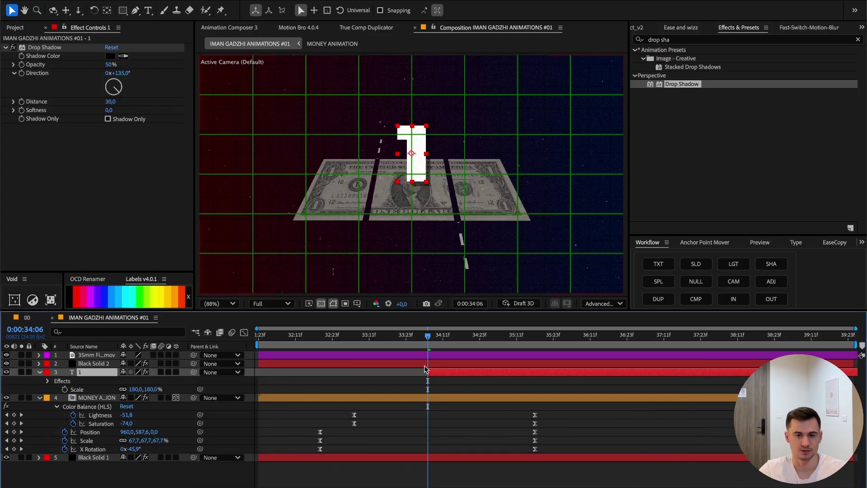
key(p)
key(t)
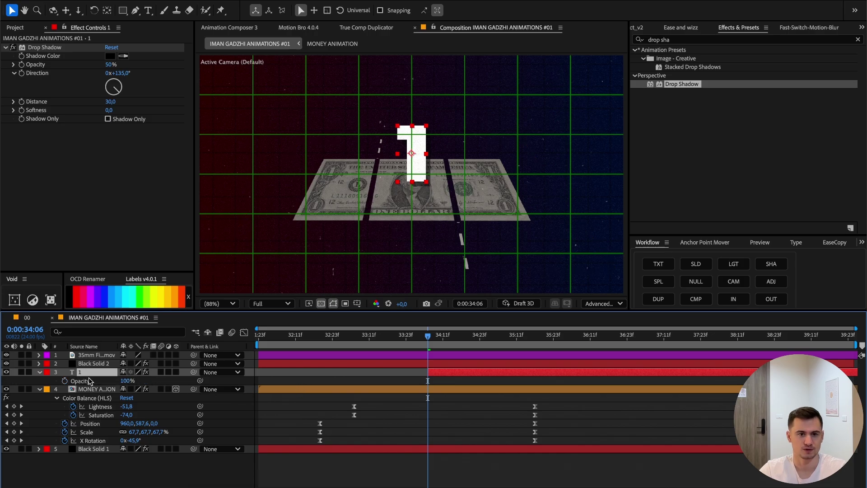
shift+click(568, 381)
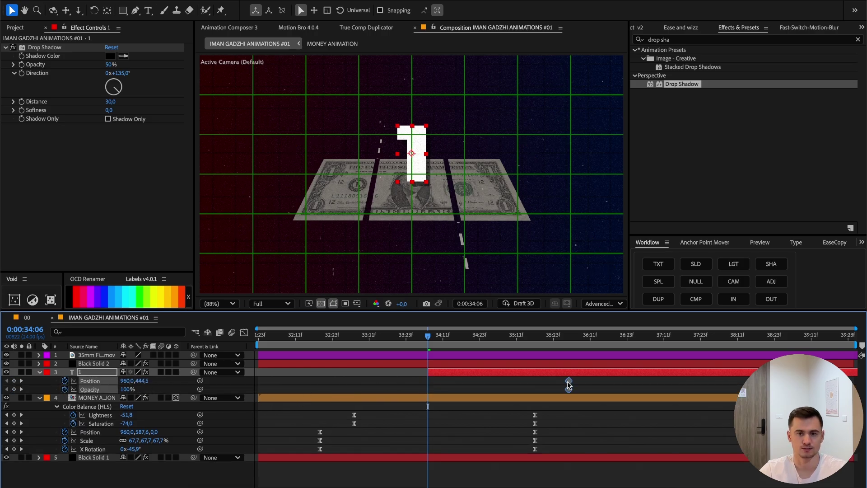
click(370, 376)
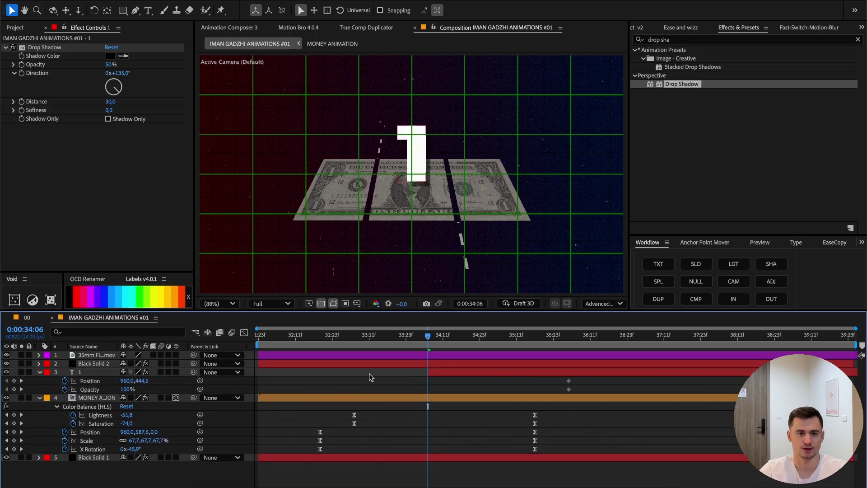
At 0:00:34:06, set the 1's starting Position and lower its Opacity for a fade-in, and preview the motion.
drag(149, 380, 129, 391)
drag(130, 391, 84, 391)
key(space)
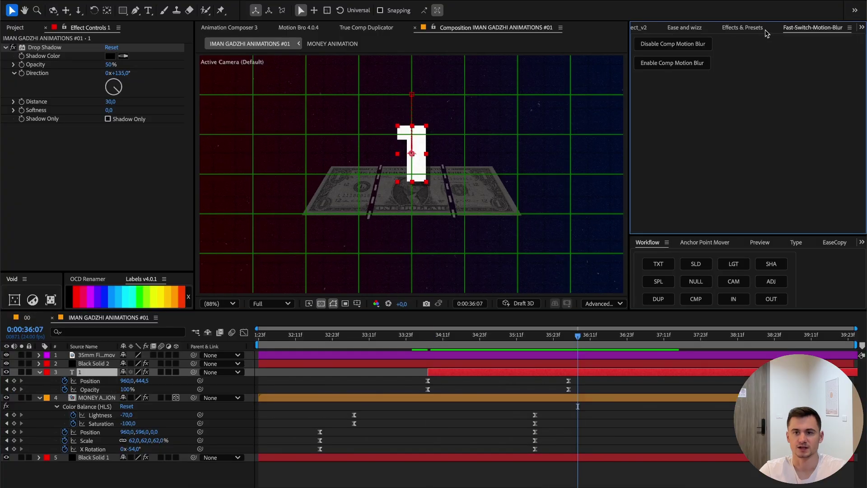
Apply Posterize Time to the 1 text layer with a Frame Rate of 12.
click(753, 28)
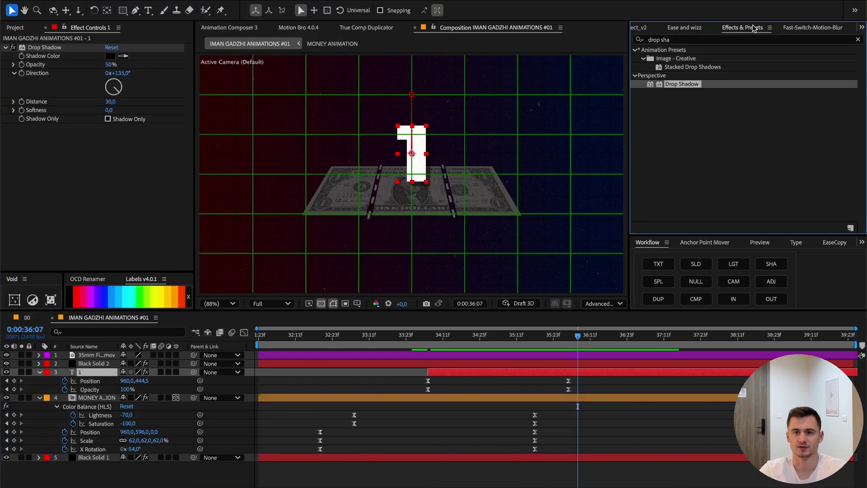
click(718, 40)
text(poster)
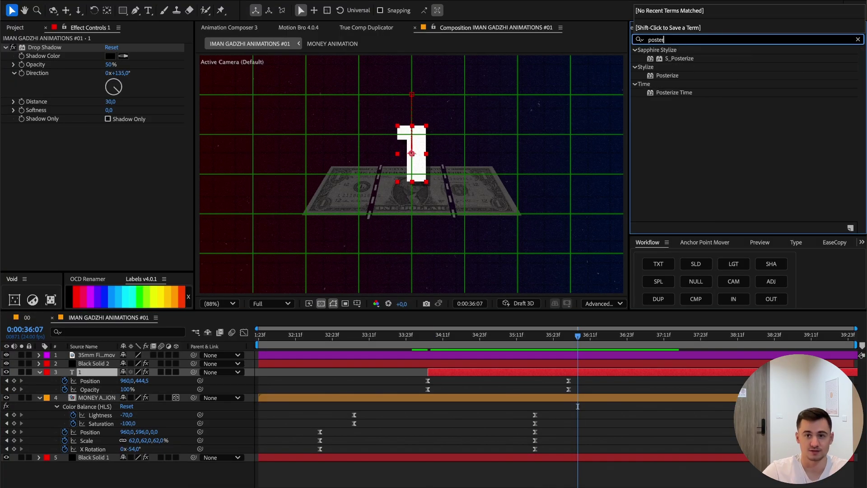
double_click(672, 93)
click(111, 137)
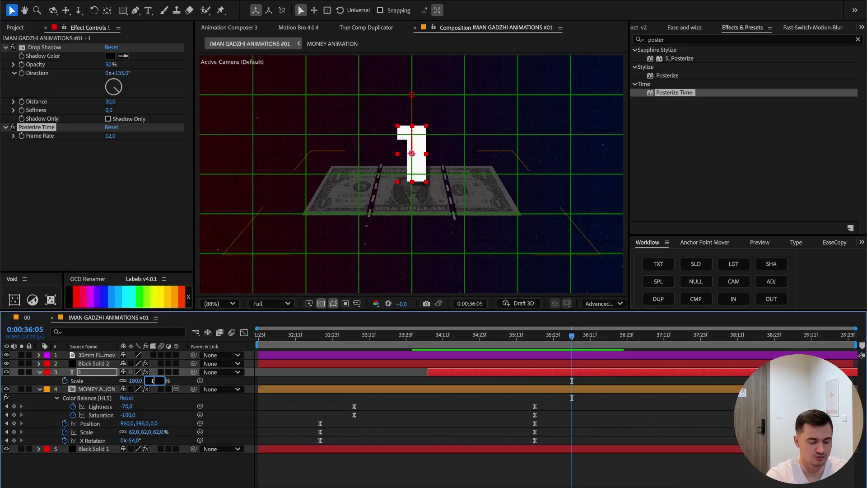
Set the 1 text layer's Scale to 180% and duplicate the layer twice.
text(1)
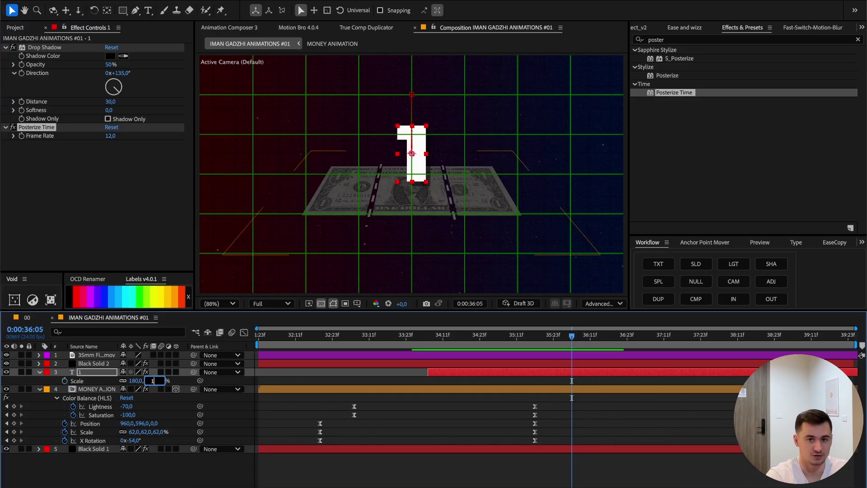
text(60)
key(Return)
key(ctrl+d)
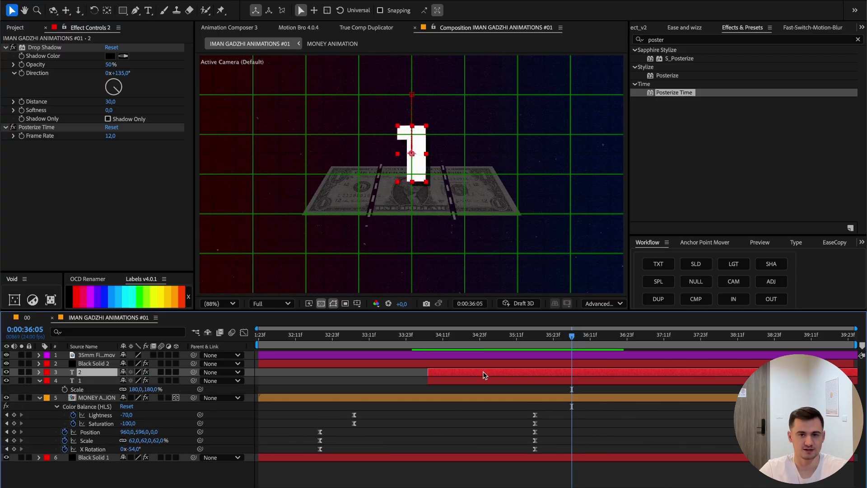
key(ctrl+d)
Change the text of the two duplicated number layers to 2 and 3.
double_click(471, 381)
text(2)
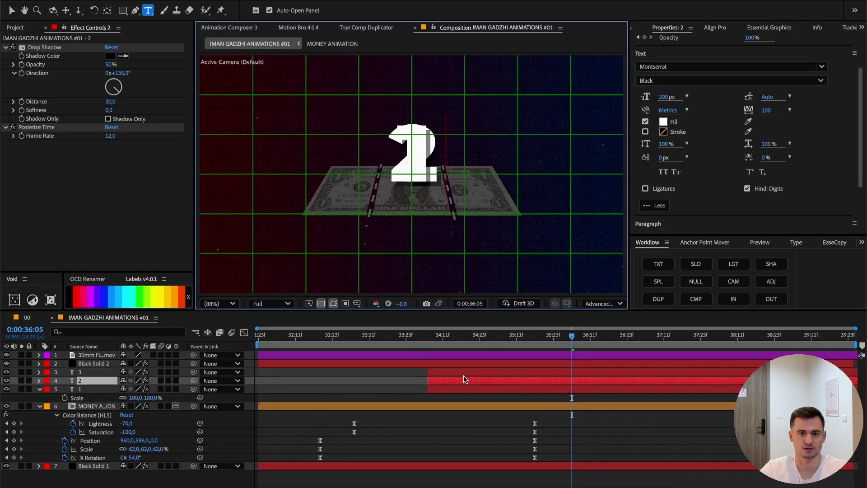
double_click(463, 375)
text(3)
Stagger the 1, 2 and 3 text layers in the timeline so the numbers start one after another.
click(462, 374)
drag(440, 381, 466, 381)
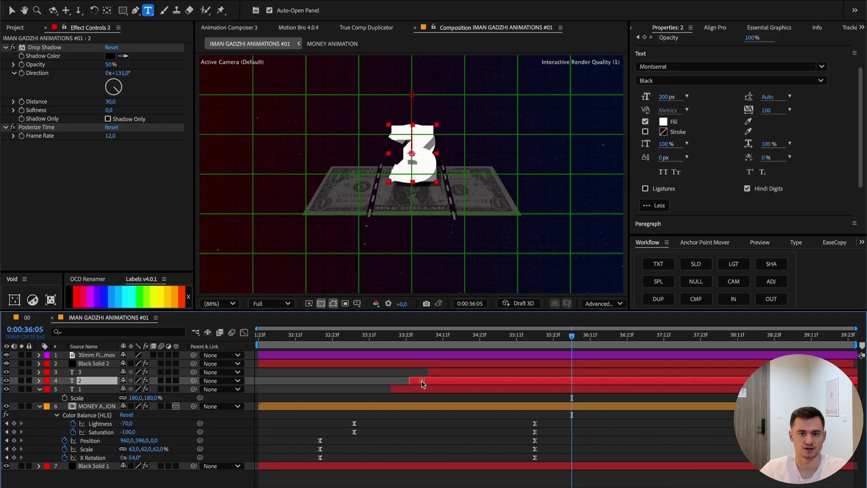
drag(466, 372, 478, 371)
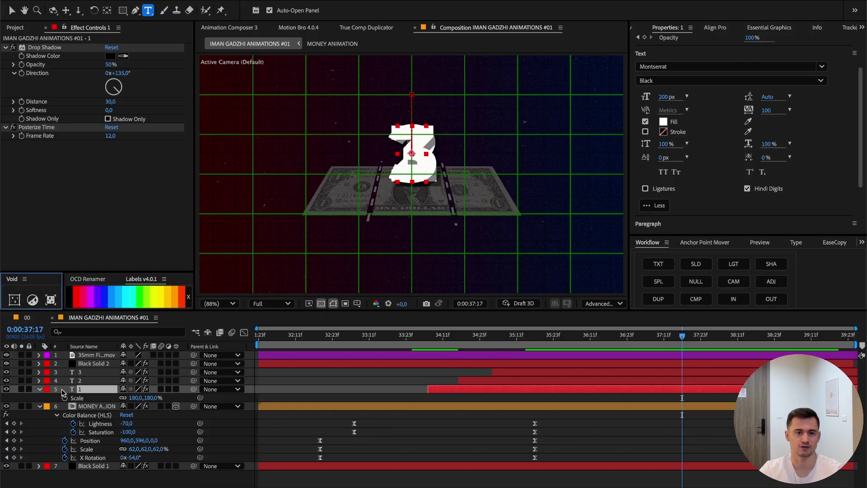
Parent the 1 text layer to a new Void layer and shift the Void's X Position to 683.
click(14, 299)
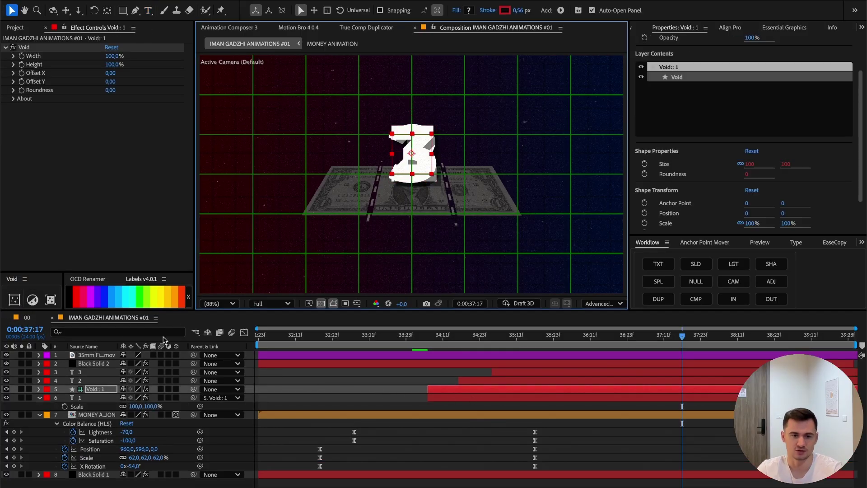
click(105, 391)
key(p)
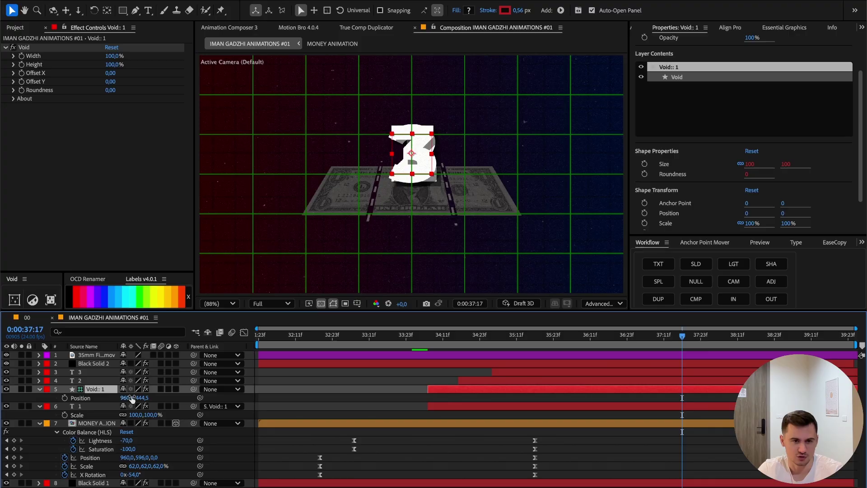
drag(112, 397, 2, 400)
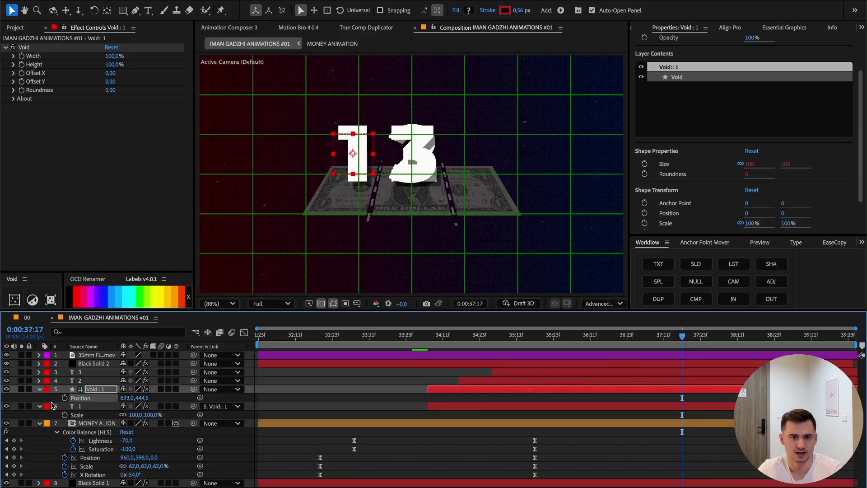
drag(120, 399, 117, 397)
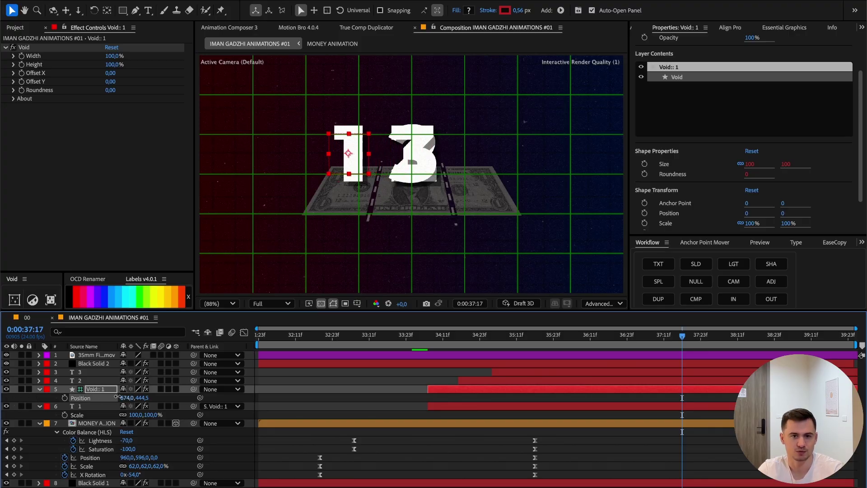
Try to offset the 1 text layer's own keyframed X Position, and undo the change.
click(88, 407)
key(u)
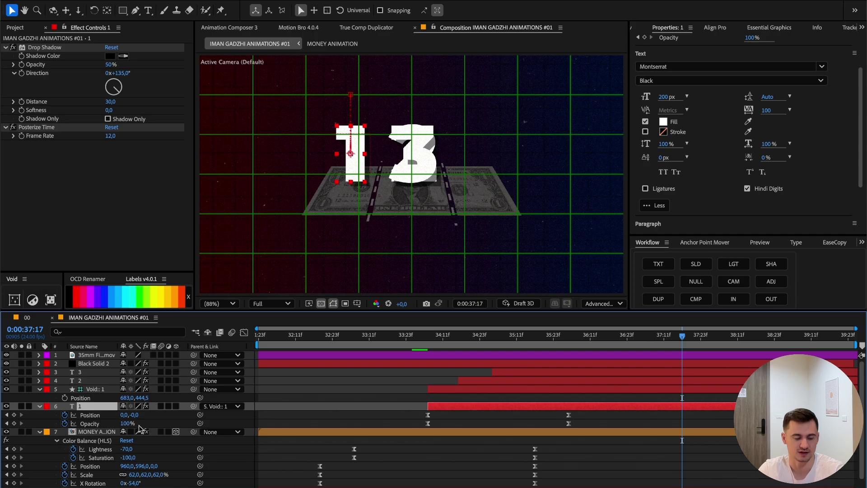
key(u)
key(p)
drag(130, 415, 97, 416)
key(ctrl+z)
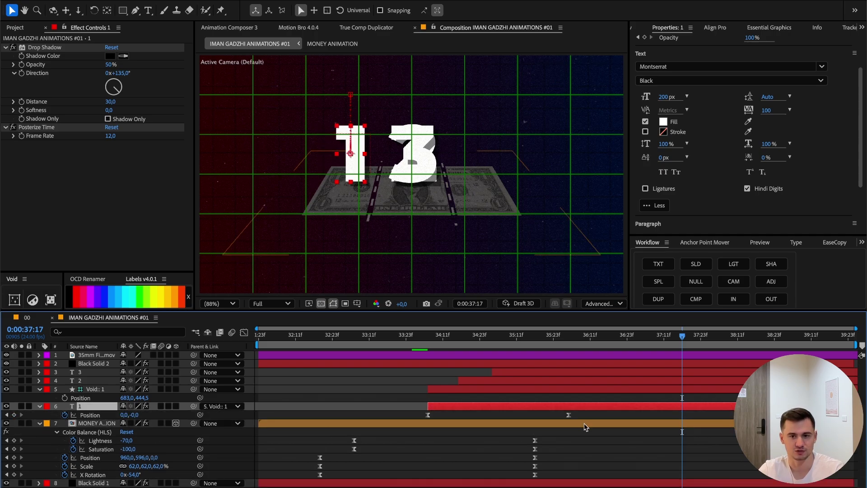
Parent the 3 text layer to a new Void layer and shift the Void's X Position to about 1229.
click(85, 372)
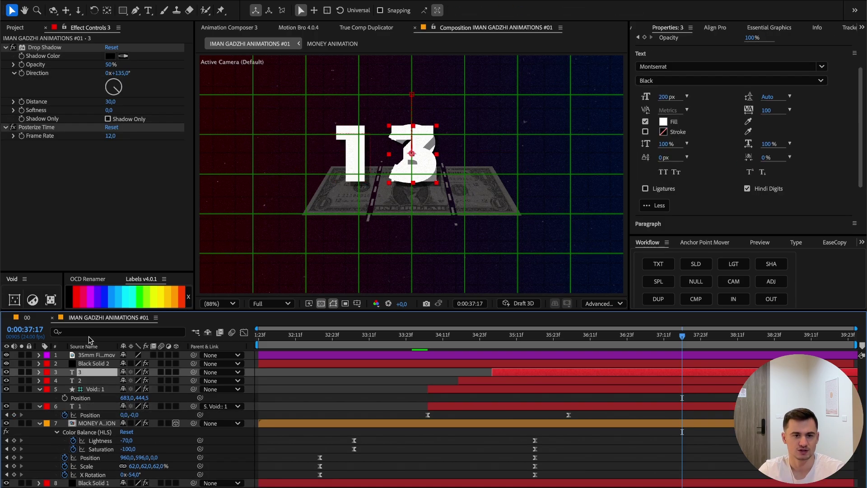
click(15, 299)
drag(128, 380, 260, 376)
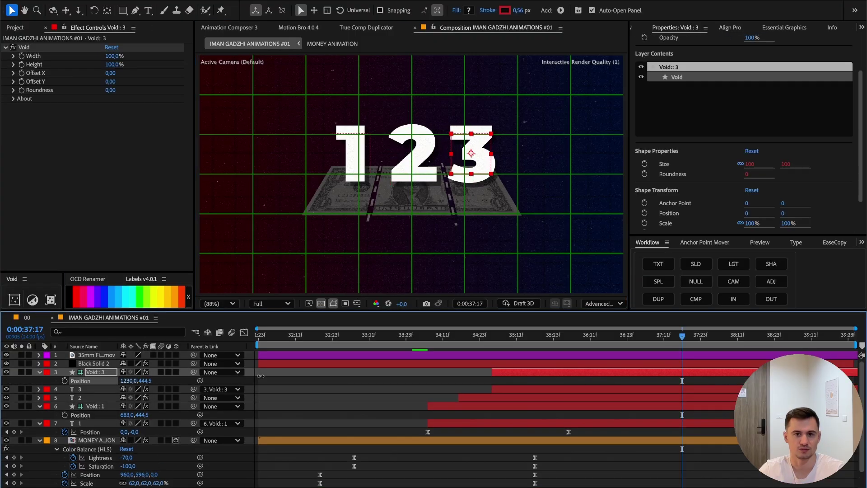
Remove the Void layers of the 1 and the 3, keeping the numbers spread apart.
key(ctrl+z)
key(ctrl+z)
key(ctrl+z)
key(ctrl+z)
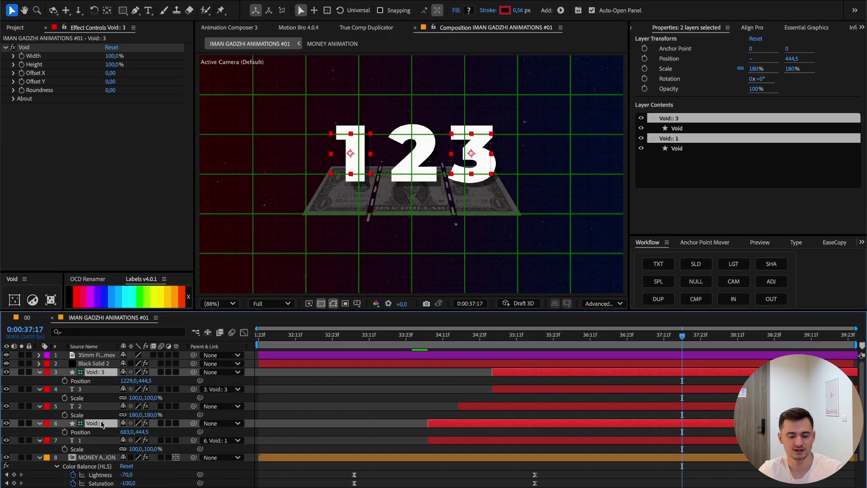
Set the Scale of the 1, 2 and 3 text layers to 148% and preview the animation from its start.
shift+click(109, 404)
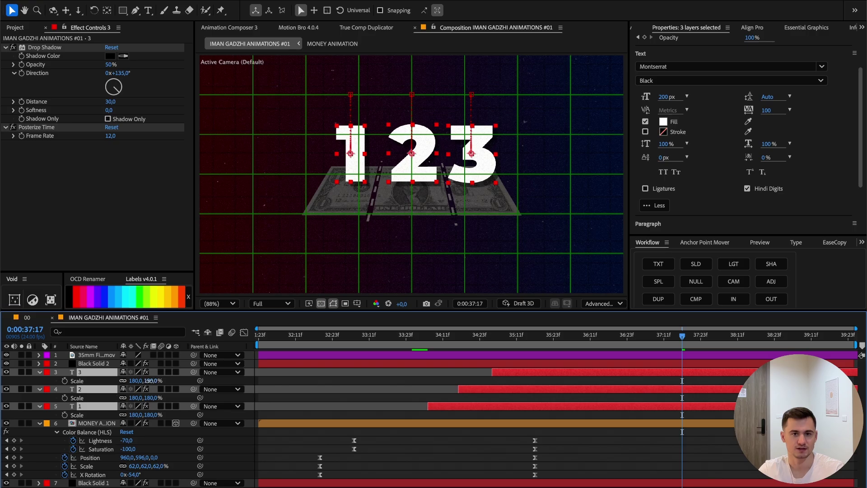
mouse_move(149, 380)
mouse_down()
mouse_move(126, 380)
mouse_move(134, 380)
mouse_up()
click(299, 407)
key(space)
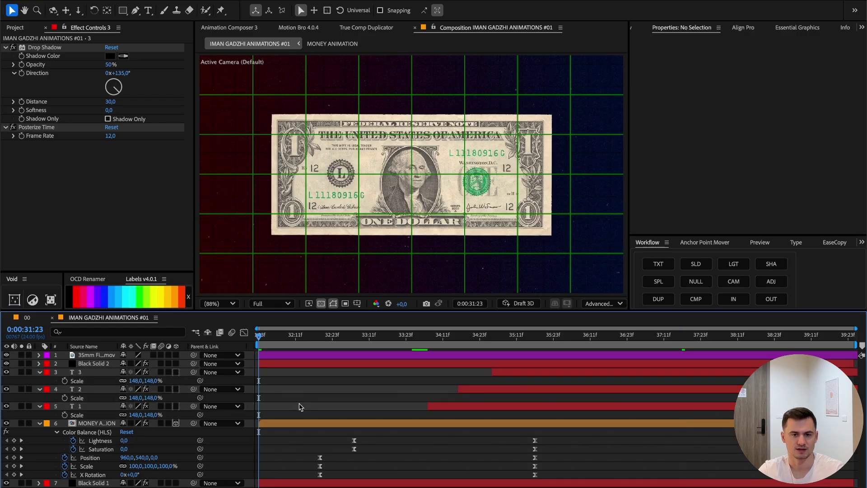